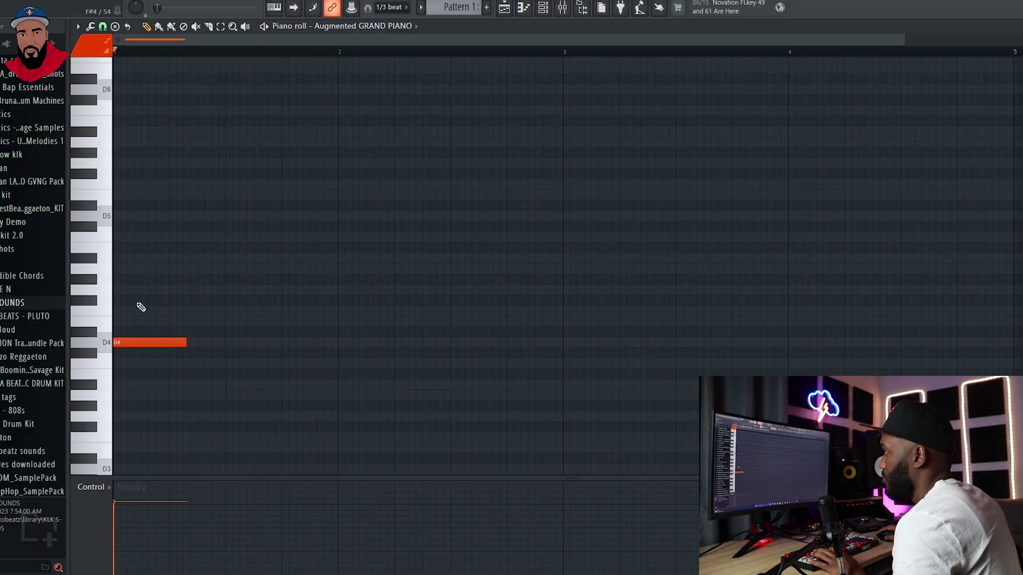
Place an A4 above the opening D4 and an F4 after them, and lengthen the D4 until it meets the F4.
click(120, 268)
key(space)
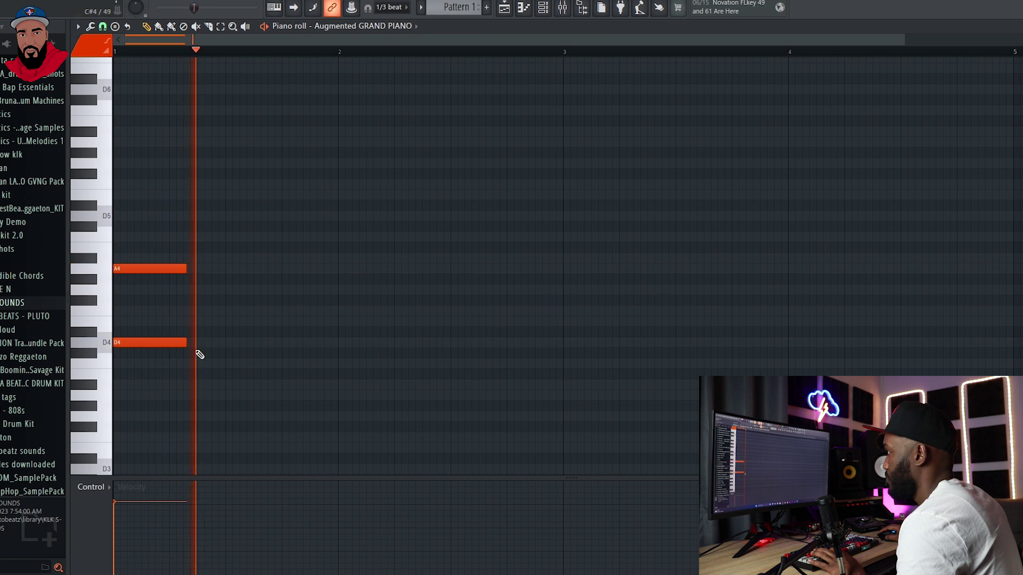
click(205, 310)
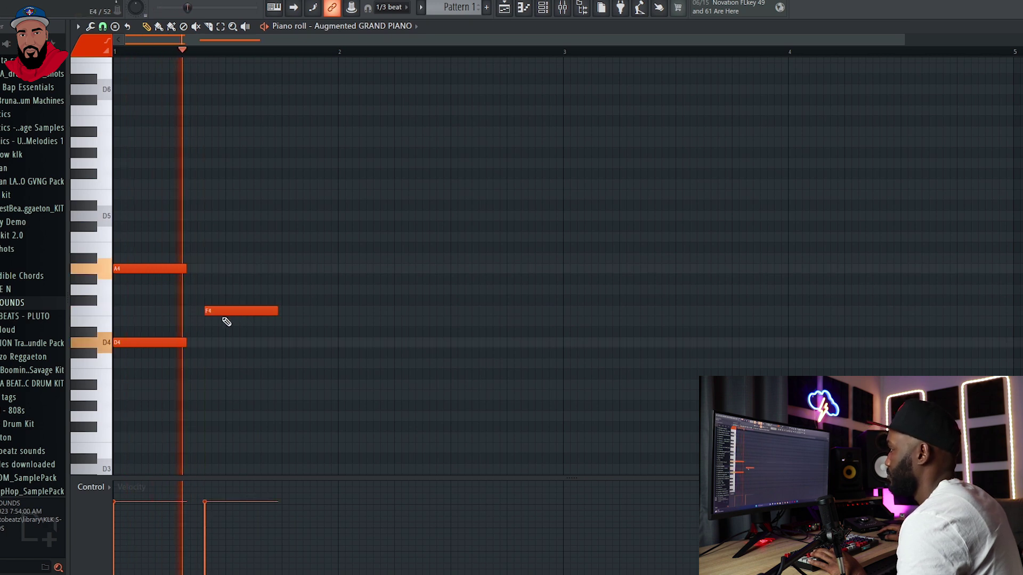
key(space)
drag(186, 343, 201, 343)
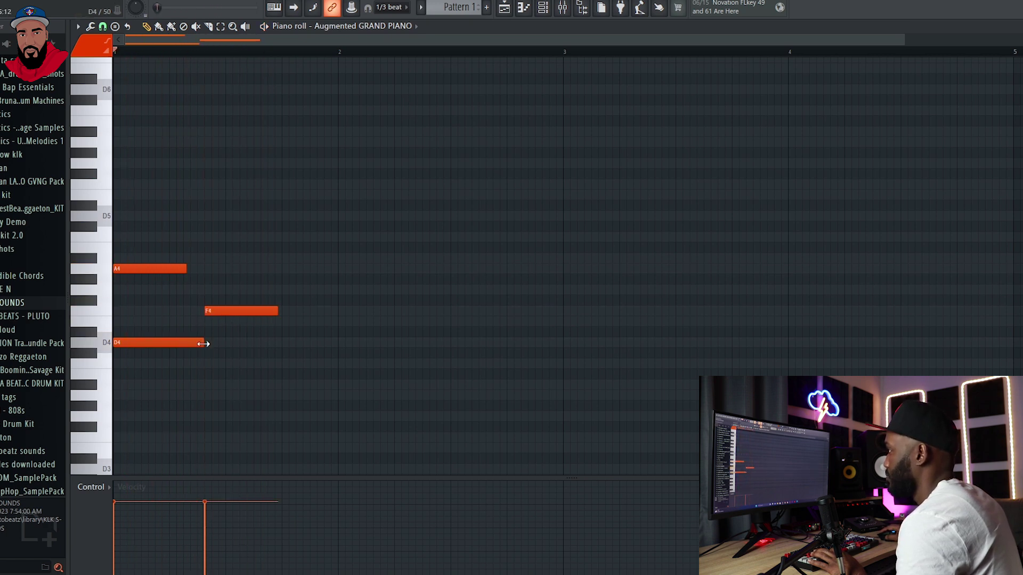
key(space)
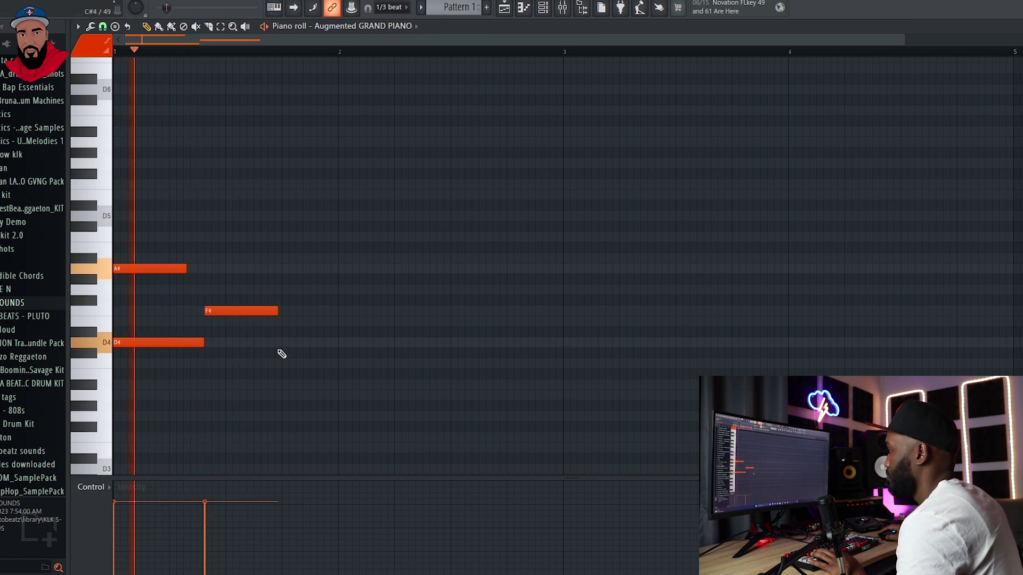
Add an E4 after the F4 and lengthen the F4 until it meets the E4.
click(283, 322)
key(space)
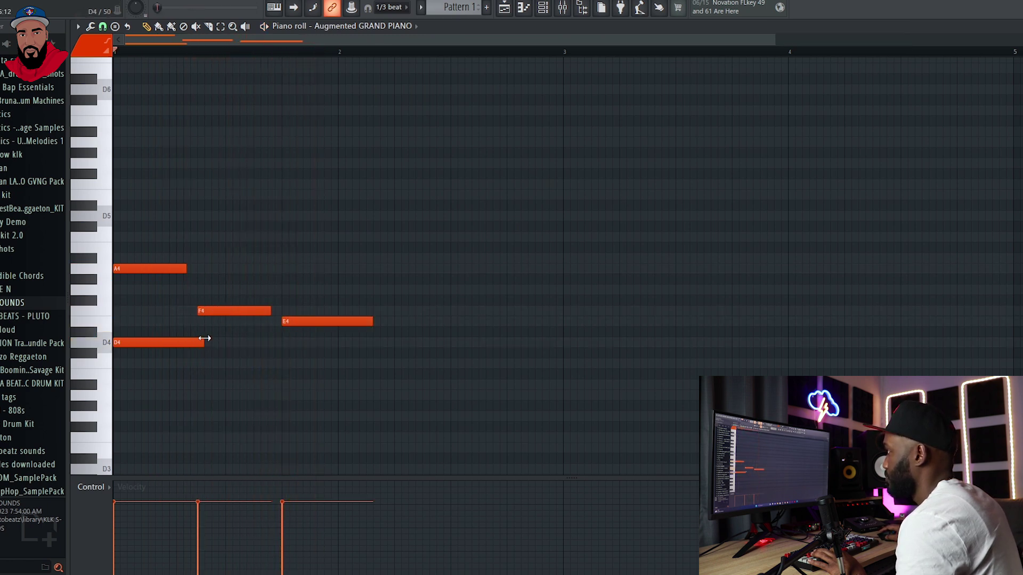
key(space)
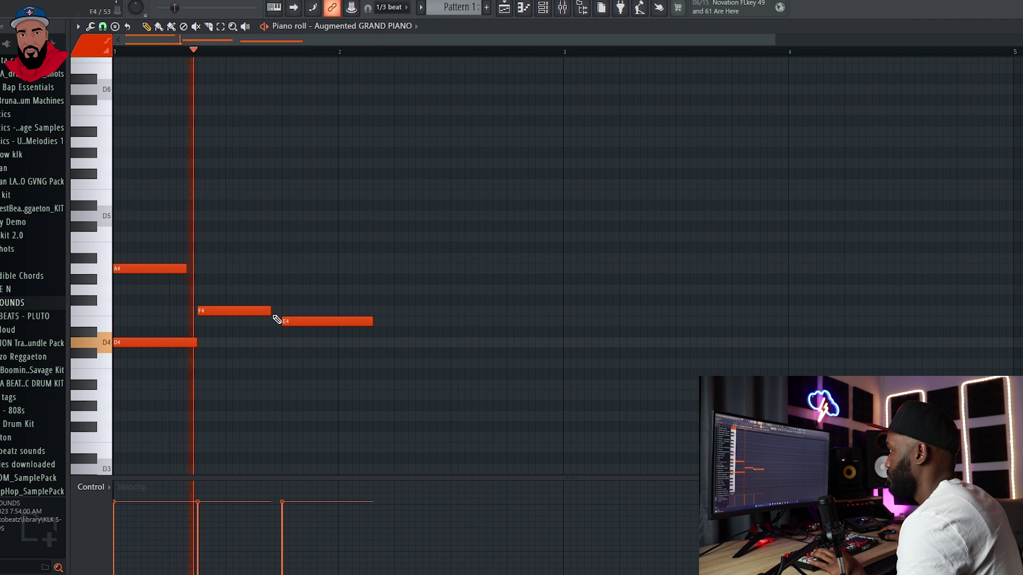
drag(271, 311, 281, 313)
key(space)
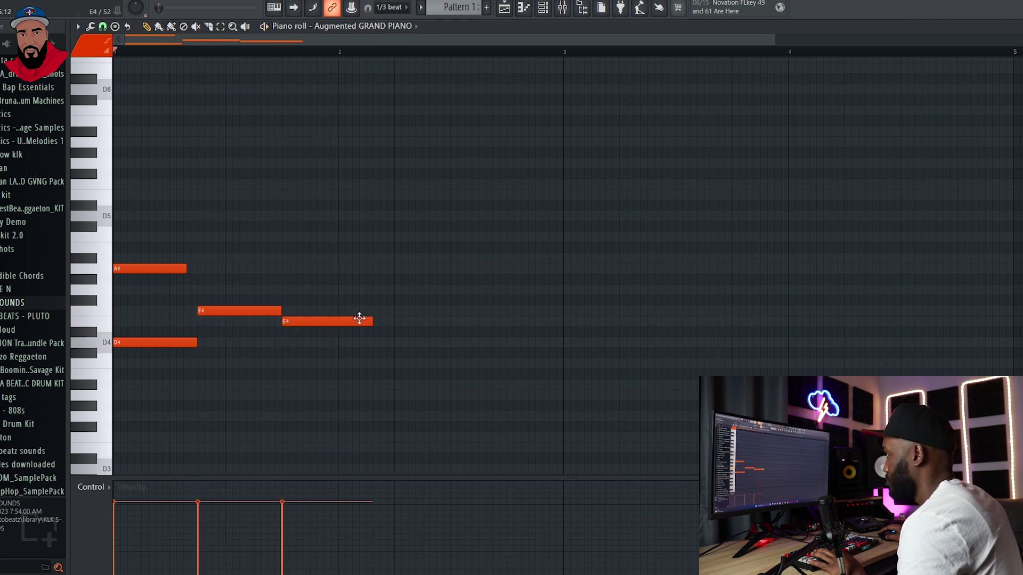
Place an A#4 above the E4, trimmed to end at bar 2, and remove the trial C5 drawn above the F4.
drag(206, 268, 282, 237)
click(286, 257)
key(space)
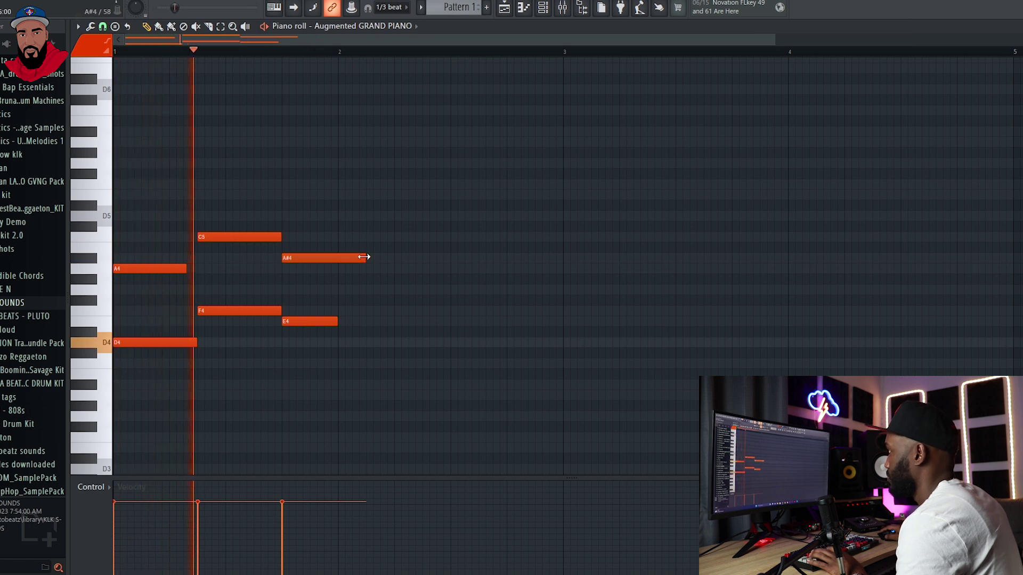
drag(364, 257, 339, 257)
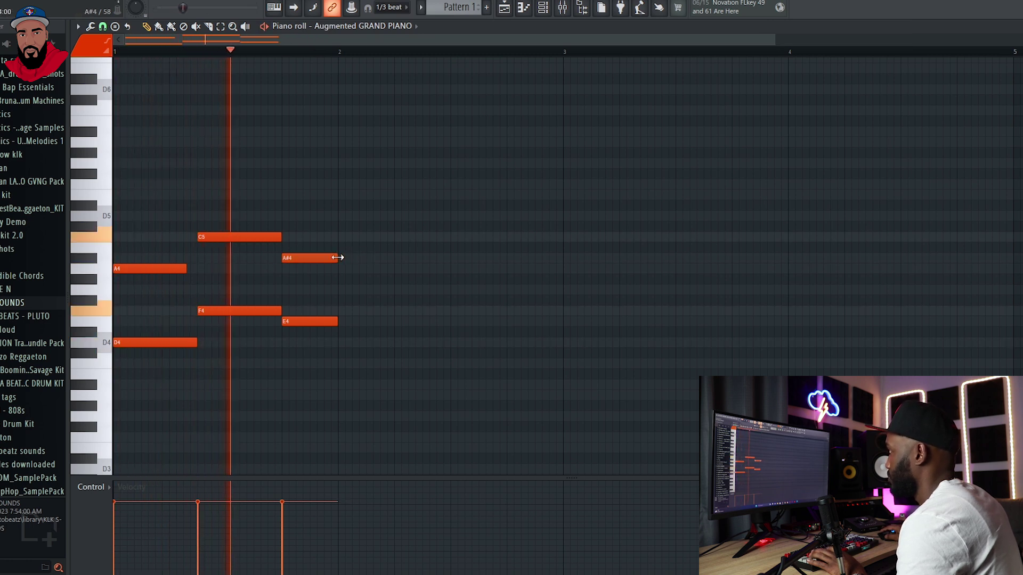
right_click(235, 235)
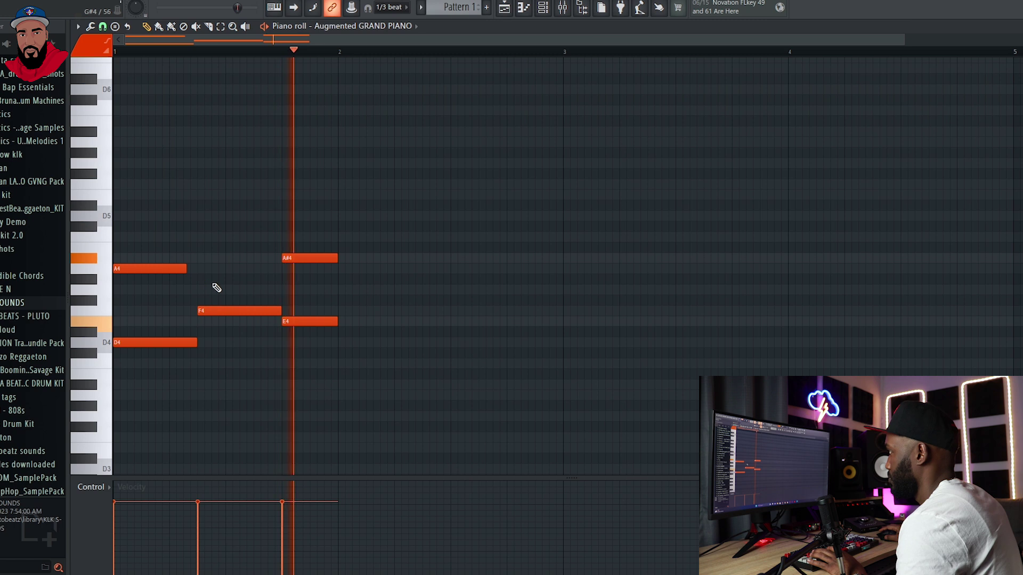
key(space)
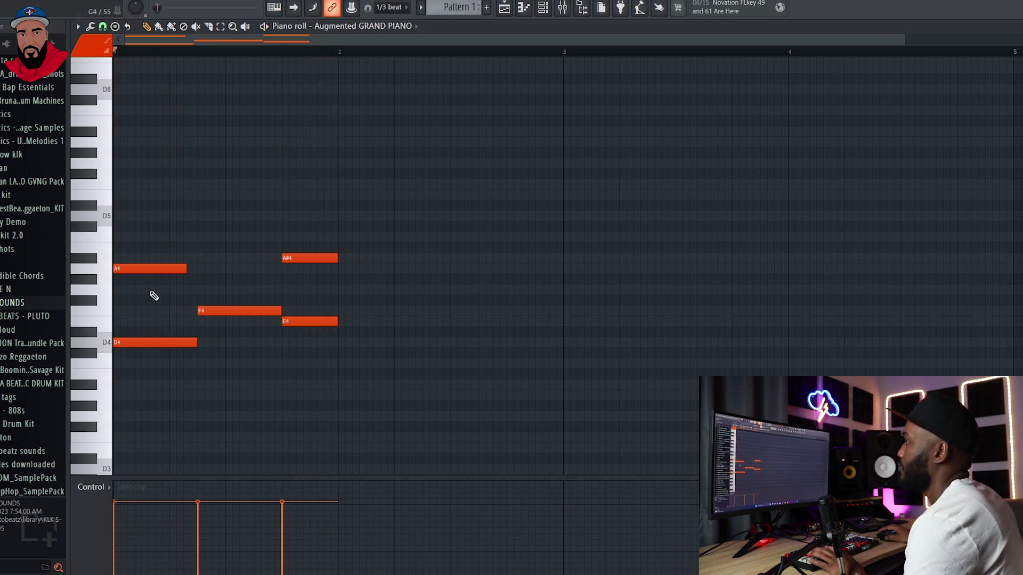
Duplicate all the bar's notes one octave higher and play back the result.
key(ctrl+a)
drag(143, 267, 137, 141)
key(space)
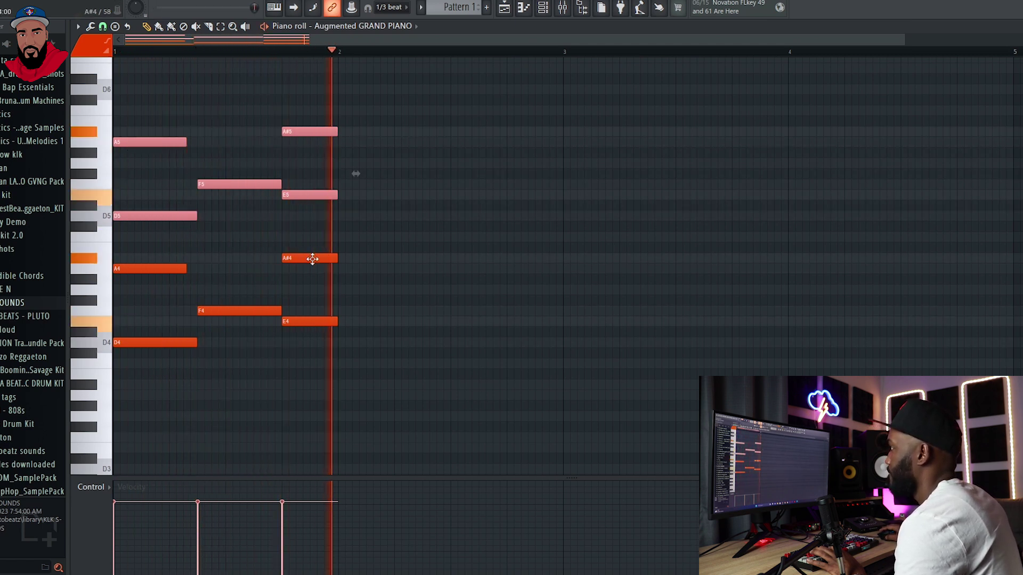
Delete the A#5, A5 and A#4 notes from the first bar.
click(313, 142)
right_click(314, 132)
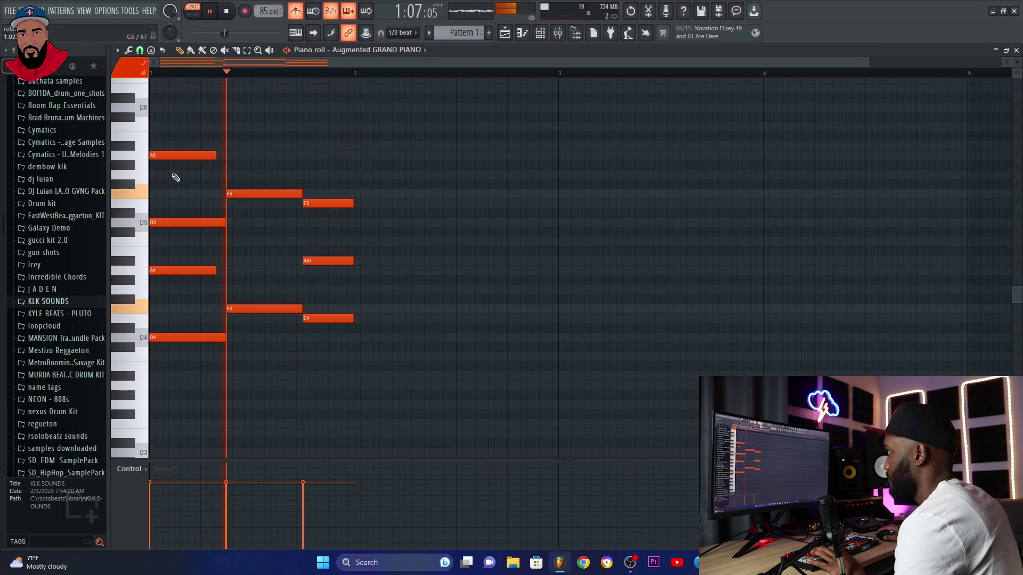
right_click(196, 155)
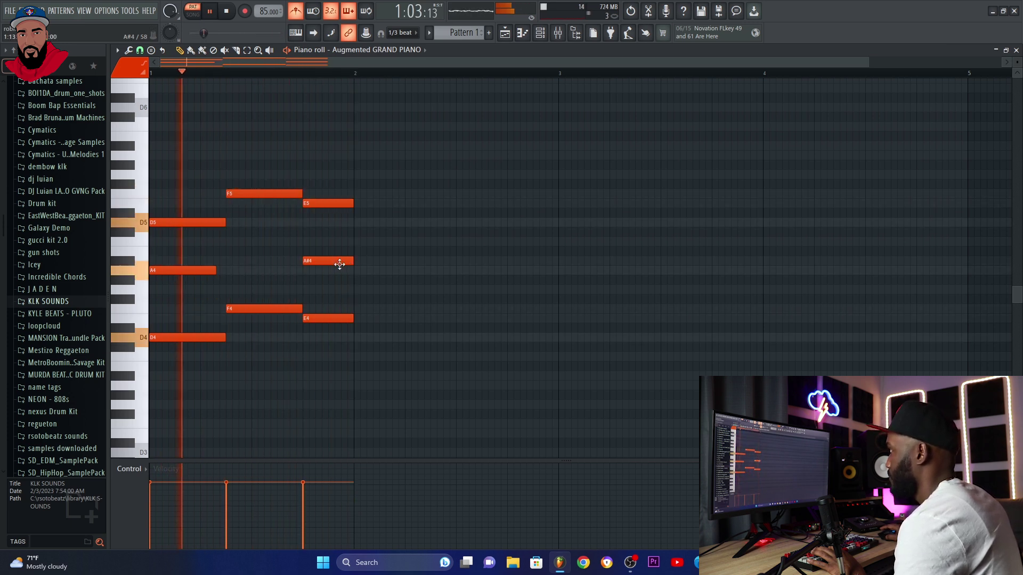
key(space)
Duplicate the first bar into bar 2 and raise the copy's last two notes to G4 and G5.
key(ctrl+b)
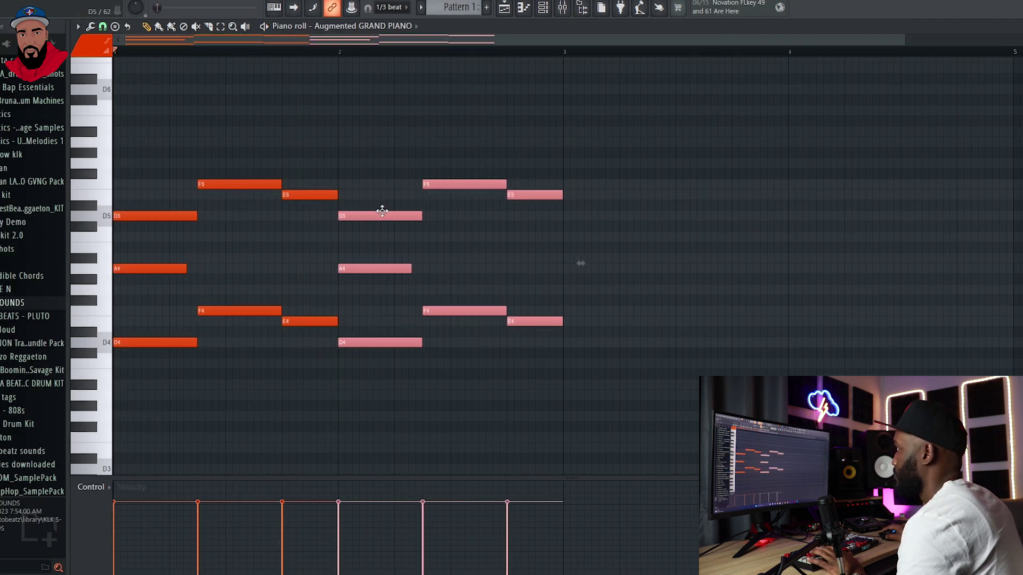
drag(575, 338, 532, 158)
key(space)
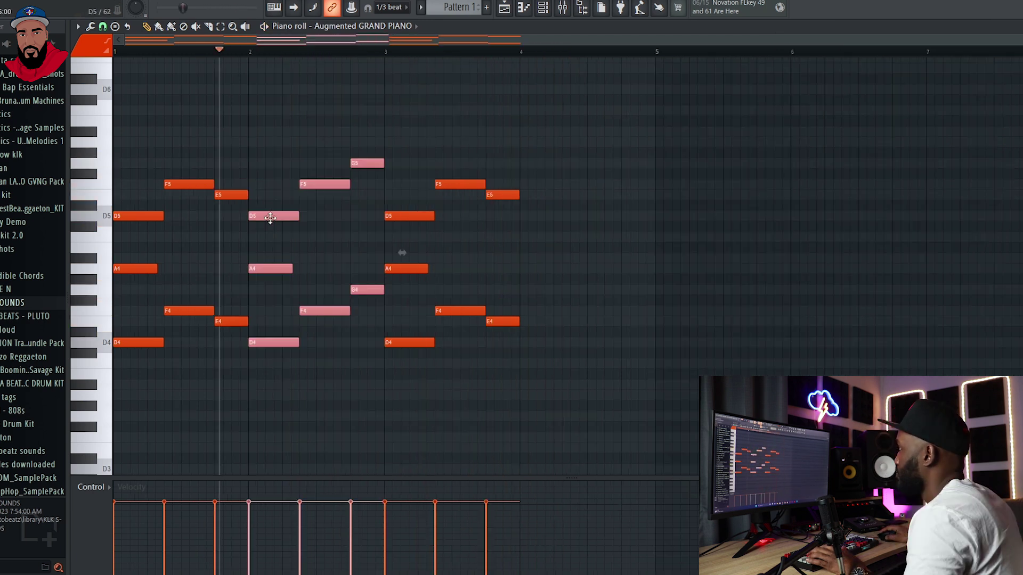
Copy the two-bar phrase into bars 3 and 4 and raise the last two notes of bar 4 to A#4 and A#5.
shift+drag(270, 218, 539, 223)
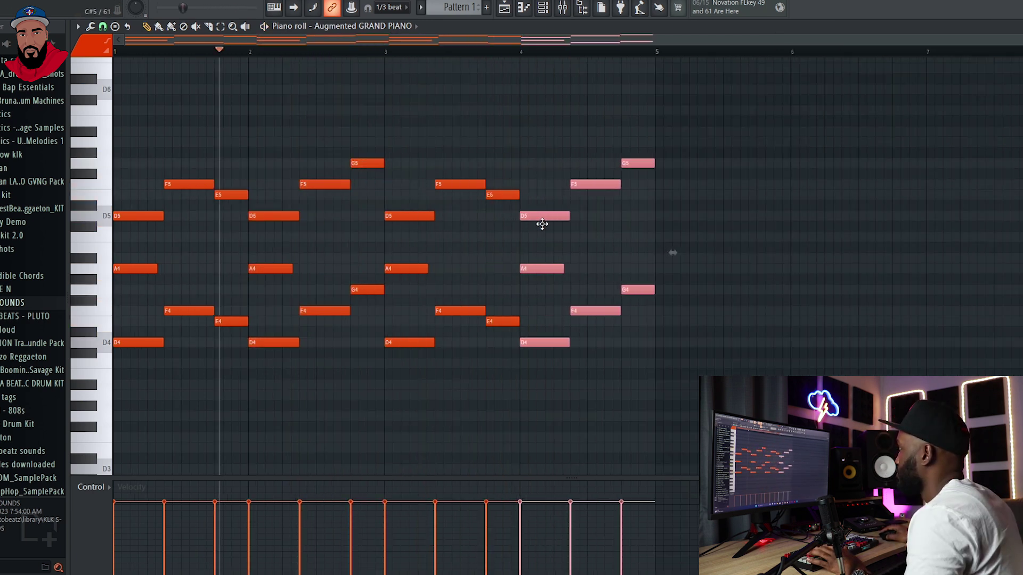
click(669, 215)
drag(535, 163, 535, 142)
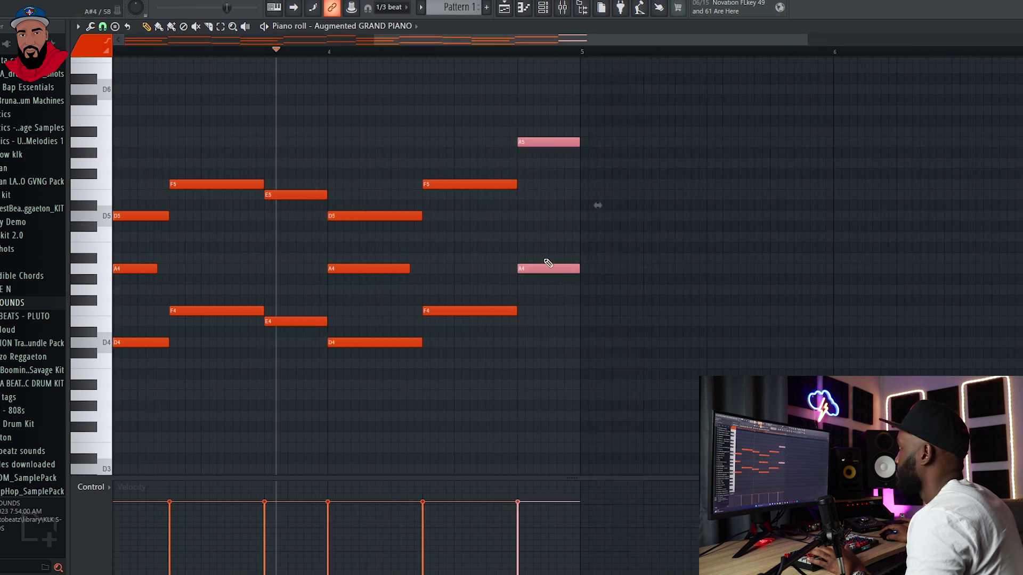
key(shift+Up)
key(space)
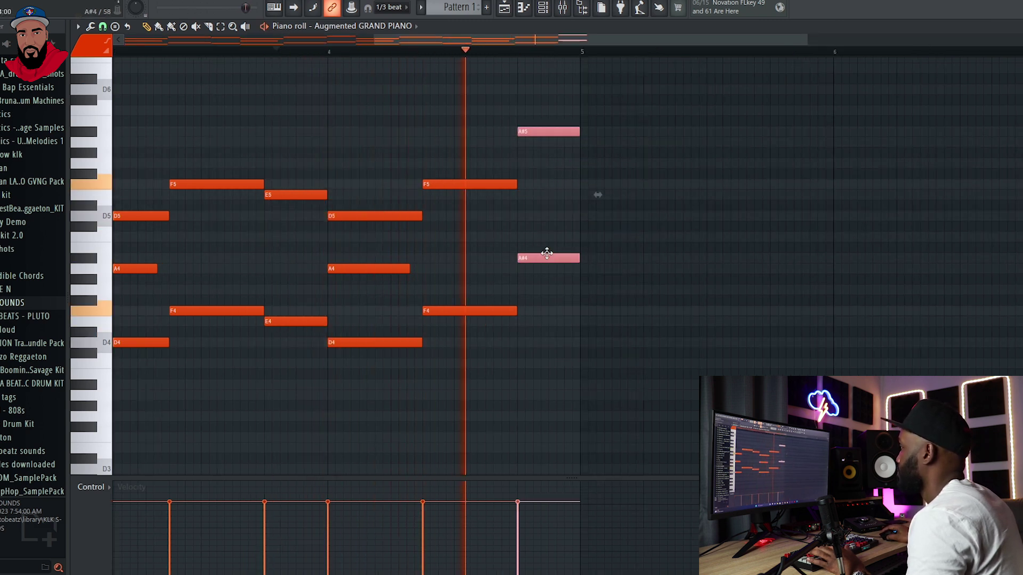
key(space)
Slightly randomize the velocity of all notes with the randomizer, keeping its pattern generation switched off.
scroll(598, 361, down, 3)
key(ctrl+a)
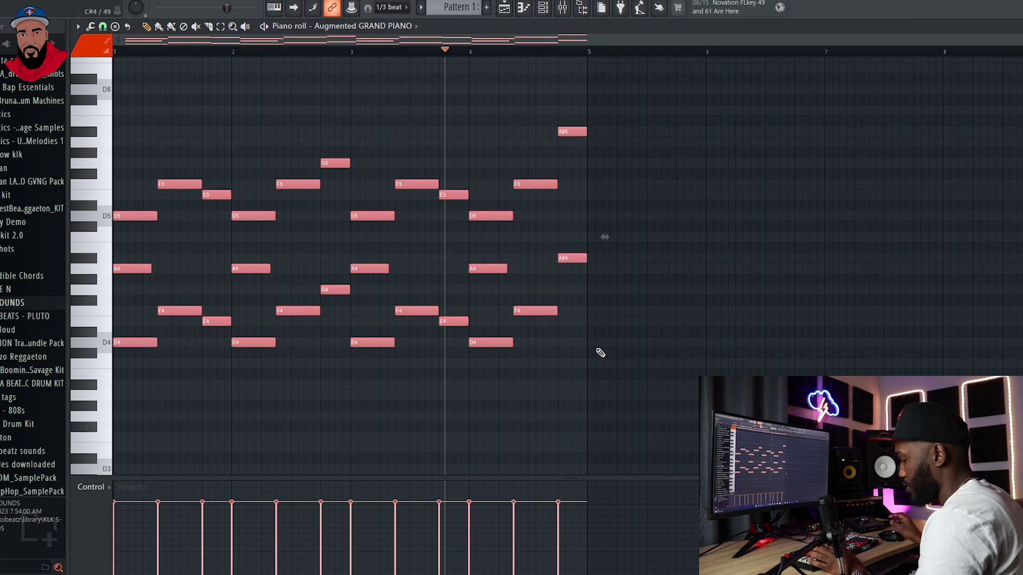
key(alt+r)
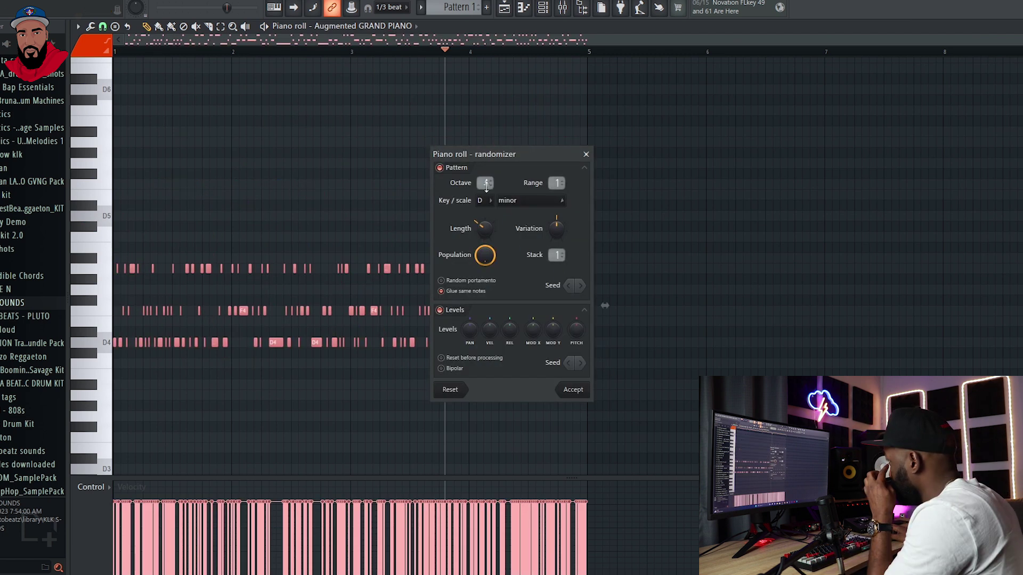
click(440, 168)
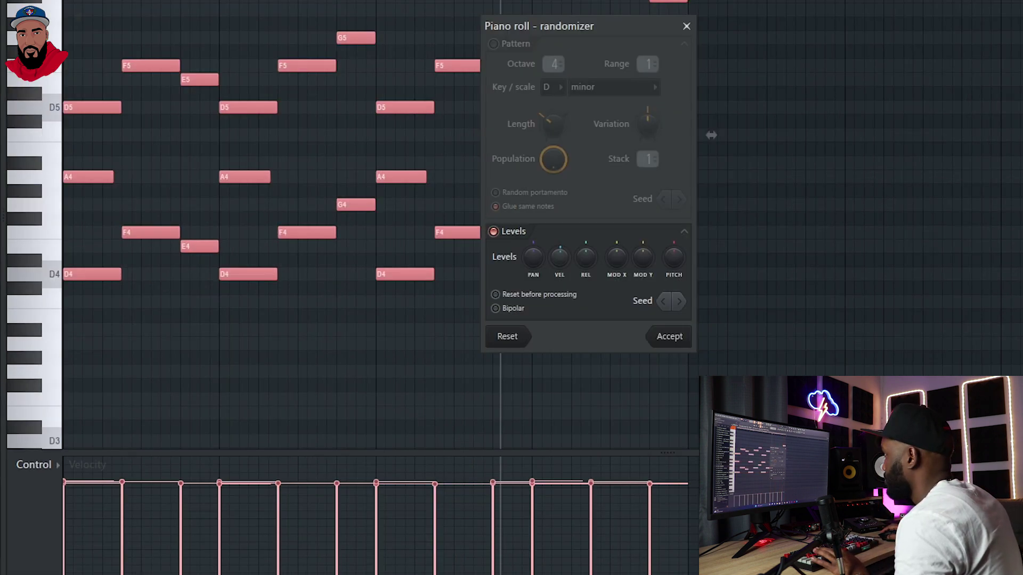
drag(489, 328, 490, 317)
key(Return)
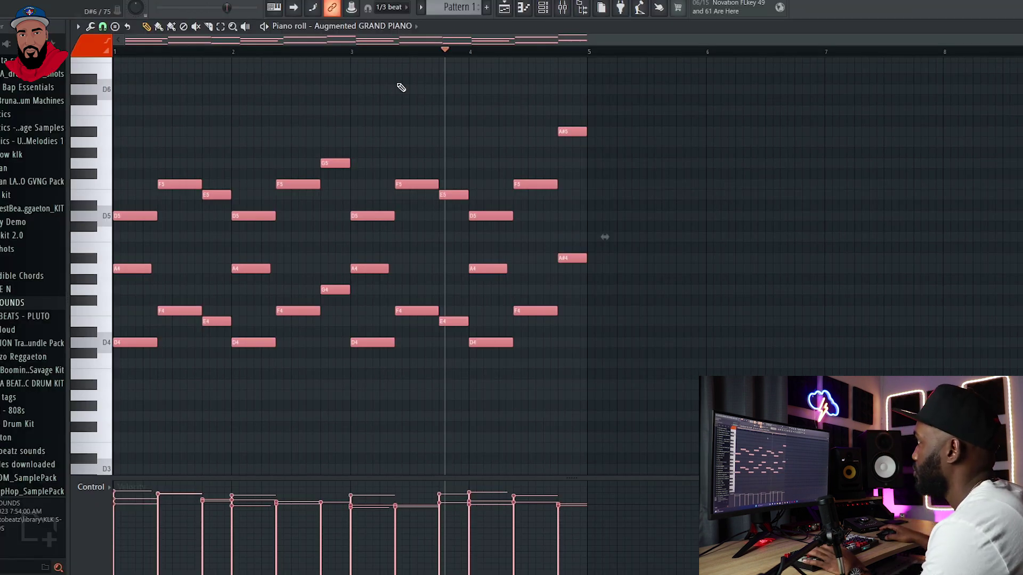
Record a counter-melody in octave 7 over the four bars, starting from the beginning of the pattern.
drag(446, 52, 173, 52)
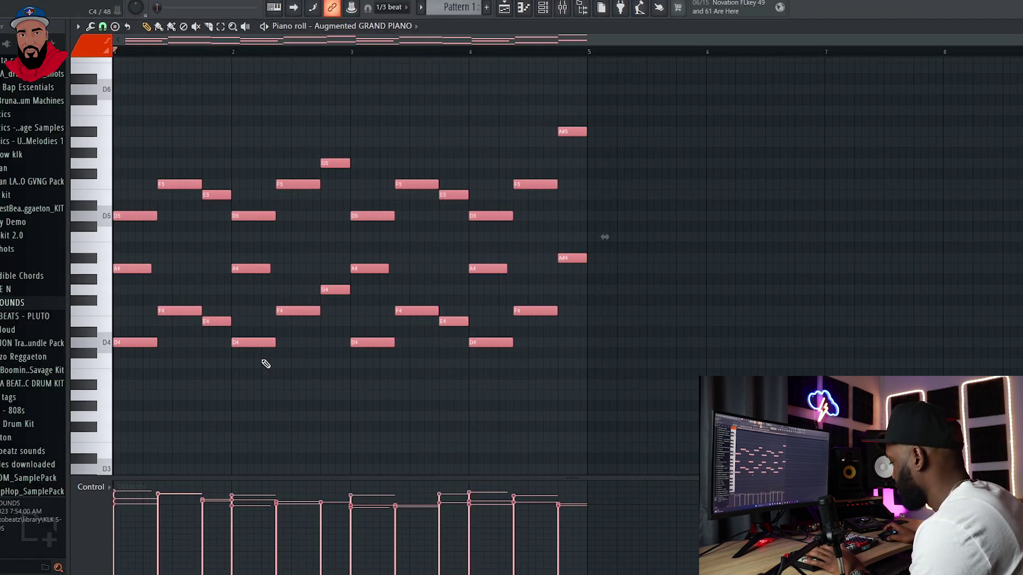
scroll(320, 354, up, 4)
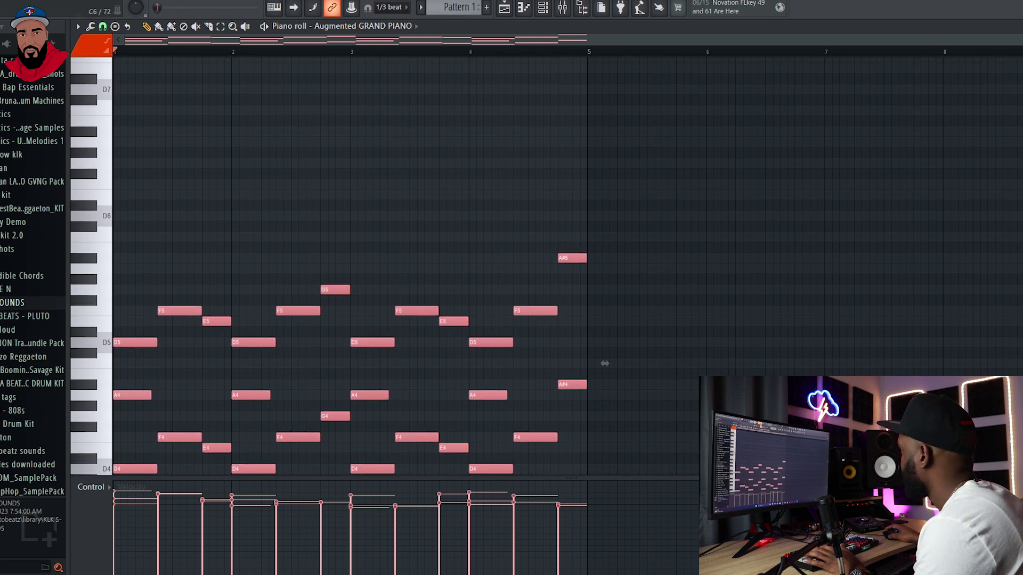
scroll(605, 363, down, 2)
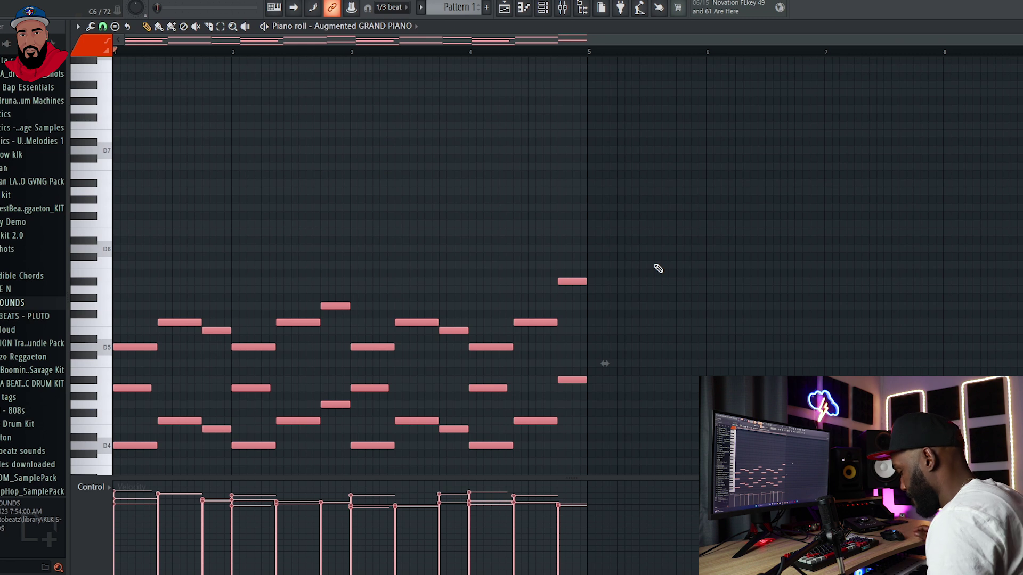
scroll(658, 269, up, 1)
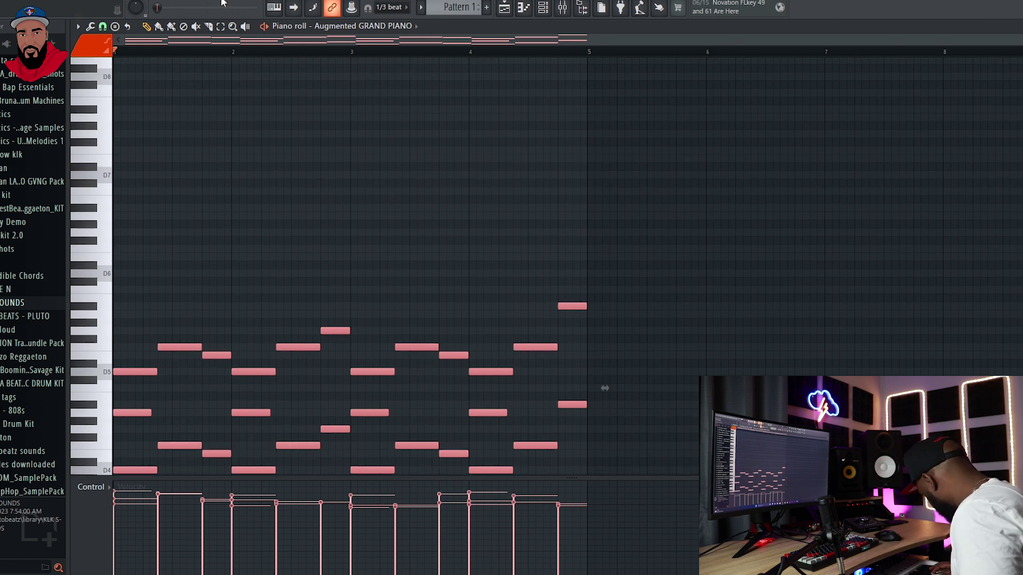
key(space)
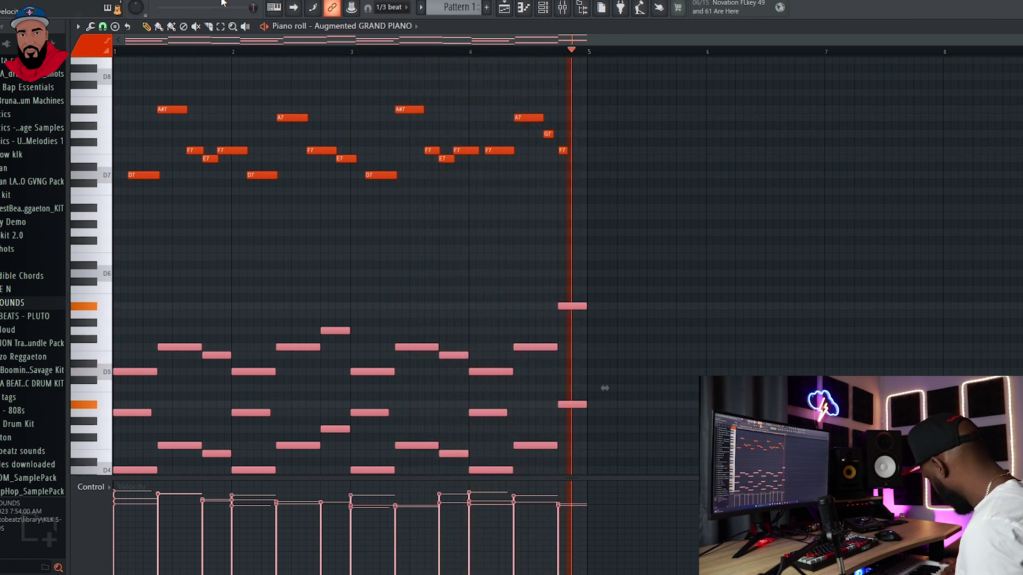
key(space)
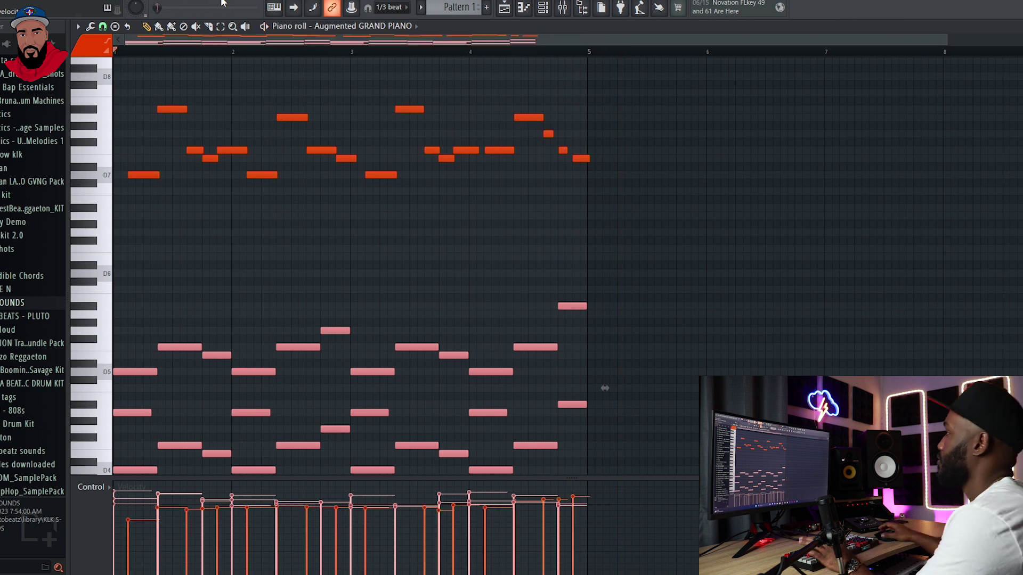
Lower the Insert 20 fader in the mixer to about -4 dB during playback.
scroll(598, 201, up, 1)
ctrl+scroll(609, 206, up, 4)
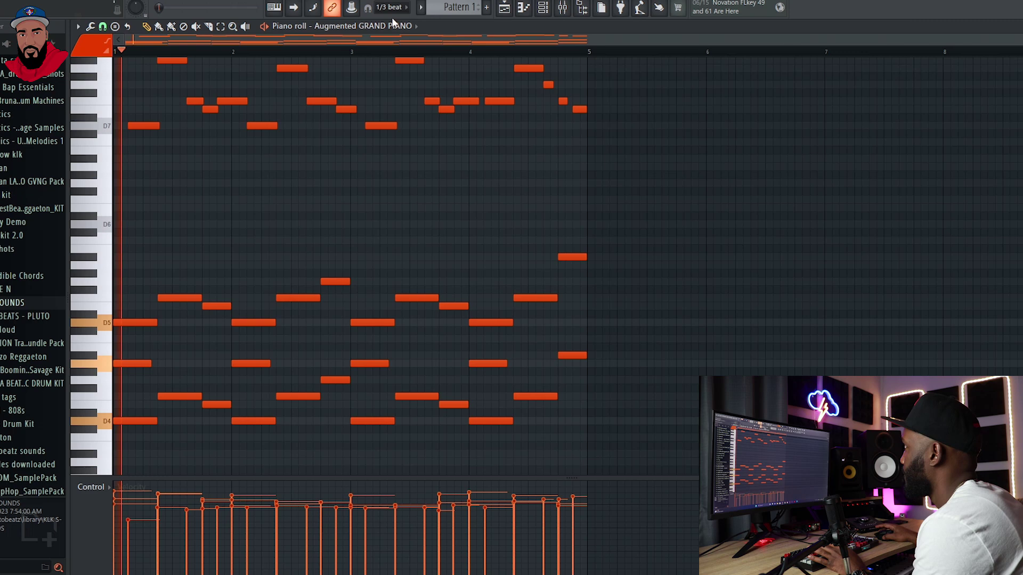
click(562, 8)
drag(612, 298, 612, 323)
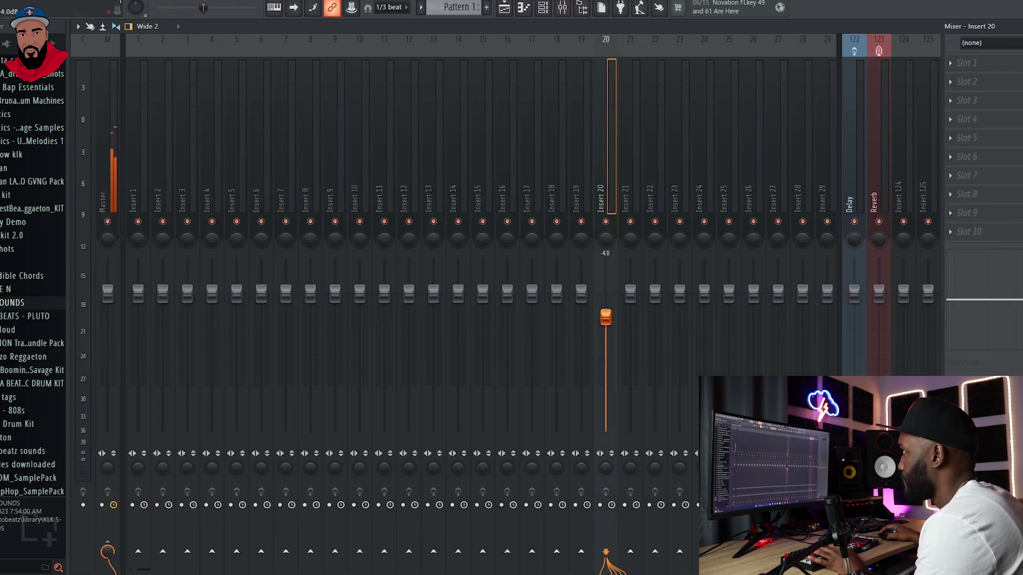
Give the Augmented GRAND PIANO channel a gold colour and link it to mixer track 1.
click(543, 7)
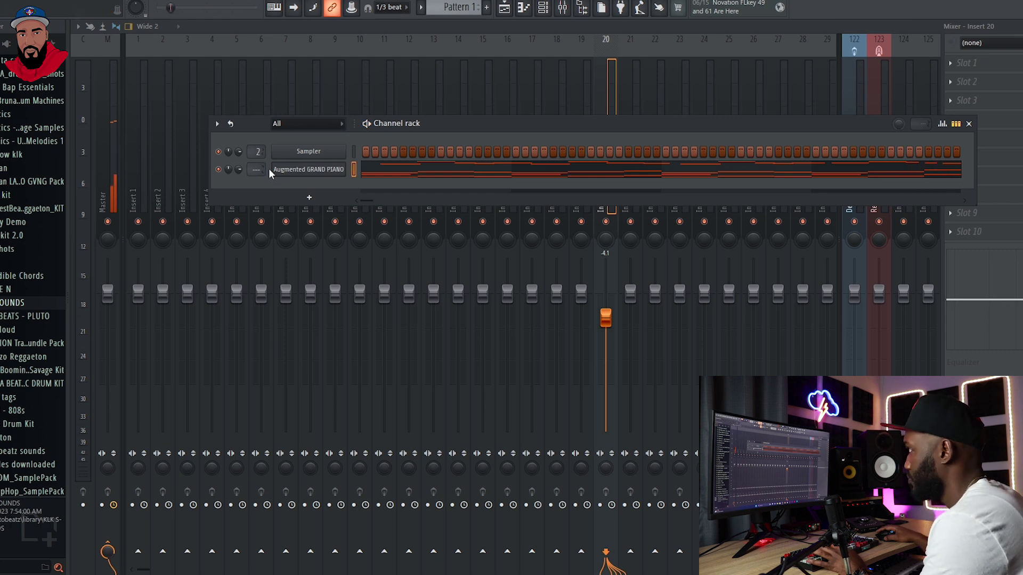
right_click(297, 174)
key(Escape)
click(143, 96)
key(ctrl+l)
Open the Augmented GRAND PIANO instrument to check its preset and close its window.
click(548, 9)
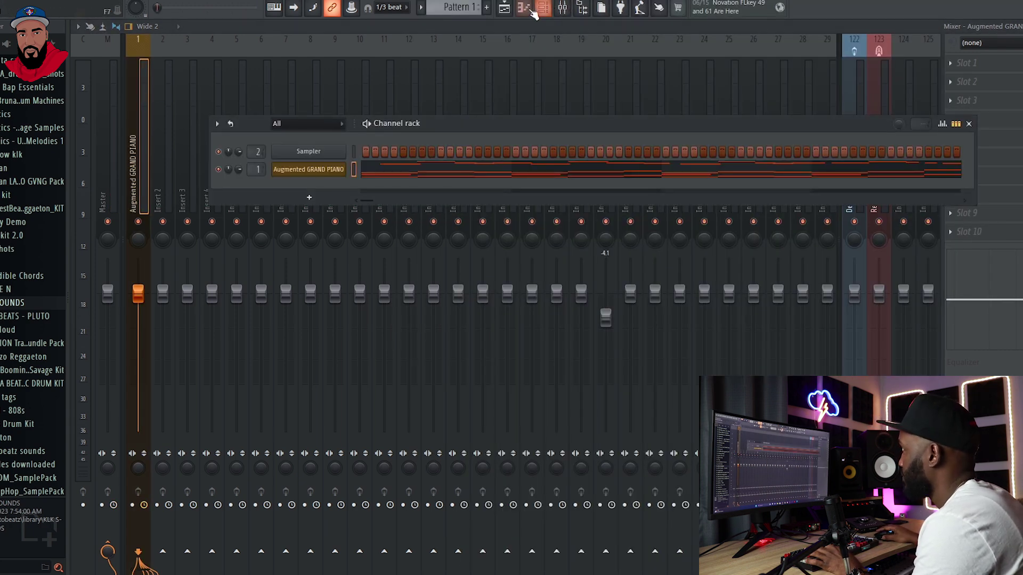
click(309, 169)
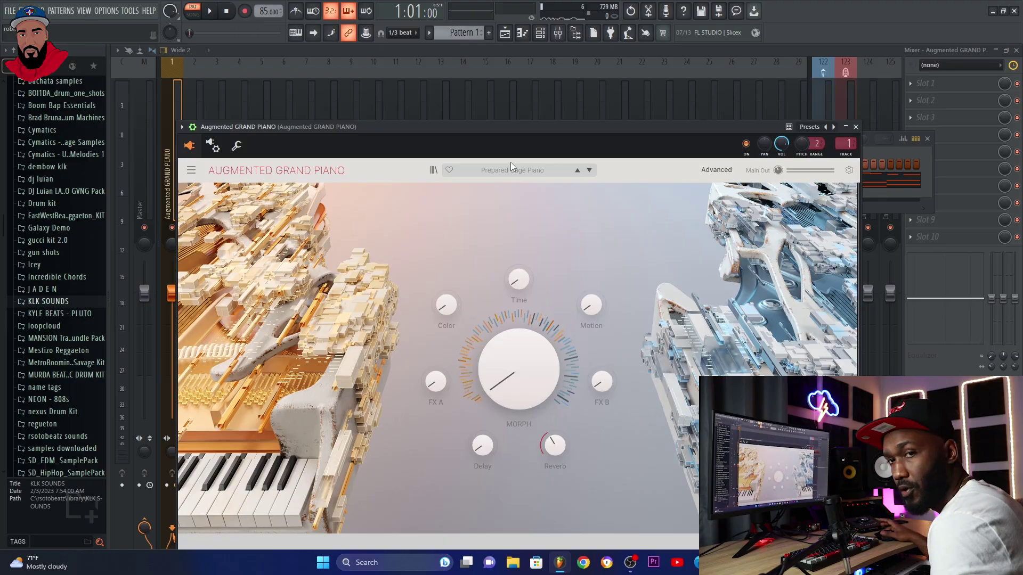
click(856, 126)
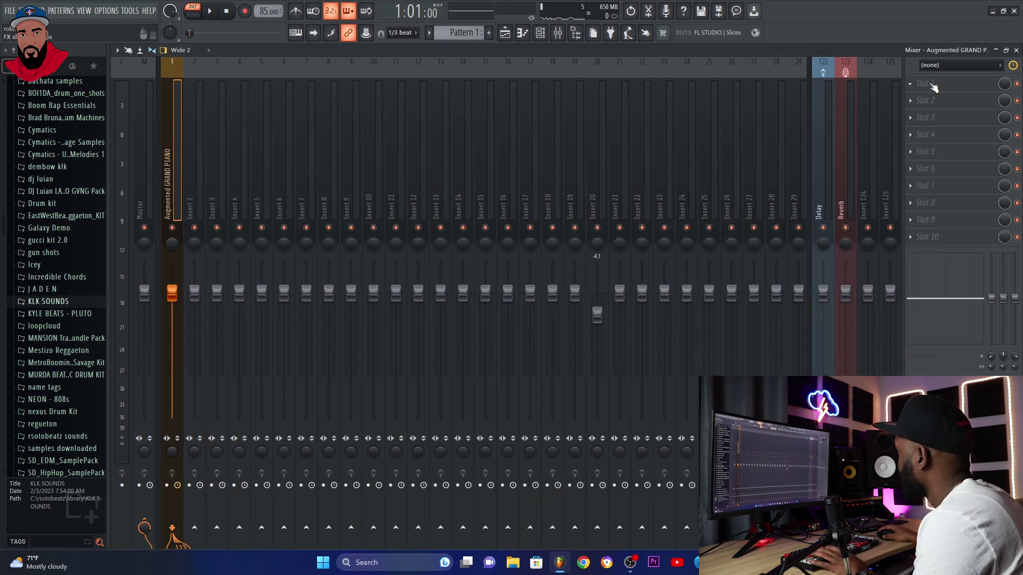
Load the Tape MELLO-FI effect into slot 1 of the Augmented GRAND PIANO mixer track.
click(929, 87)
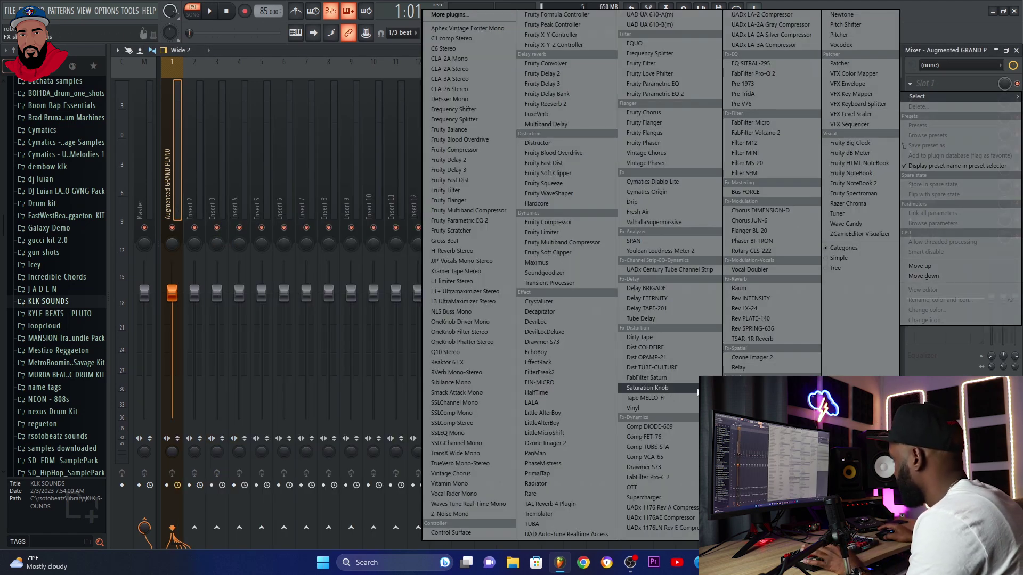
click(646, 398)
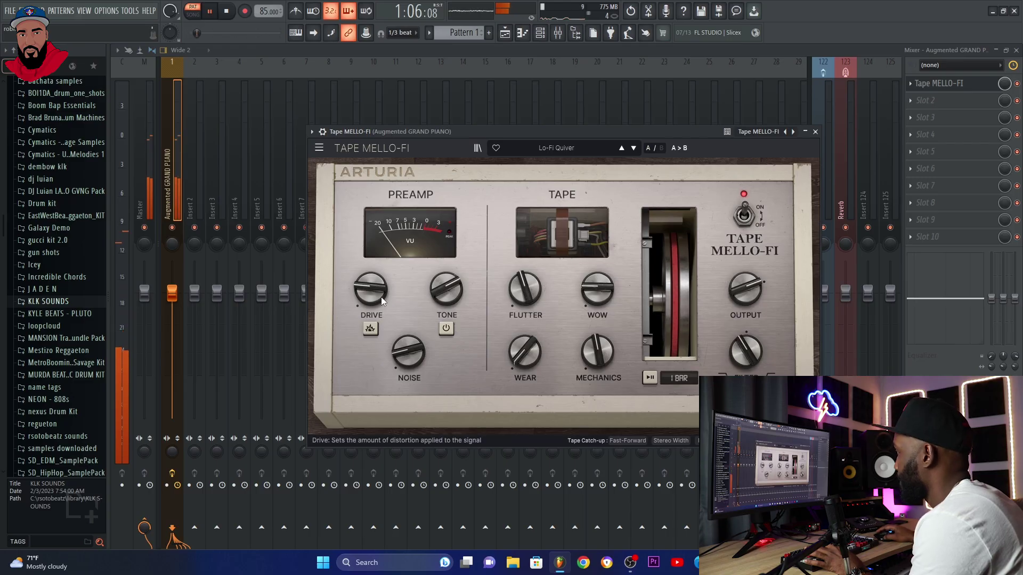
mouse_move(362, 292)
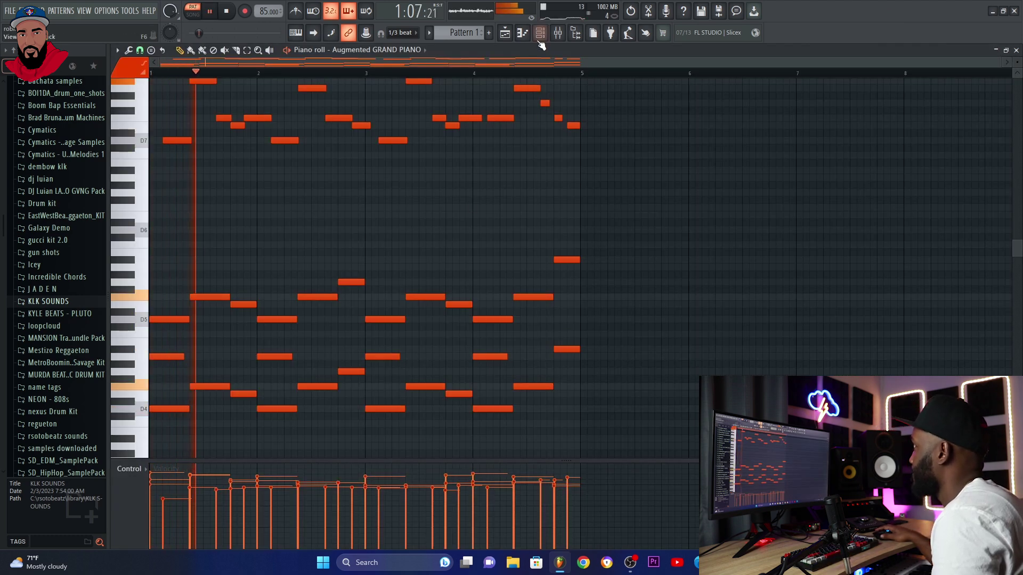
Open the Dirty Tape effect in slot 2 of the piano's mixer track to check its drive and dirt settings.
key(F6)
key(F9)
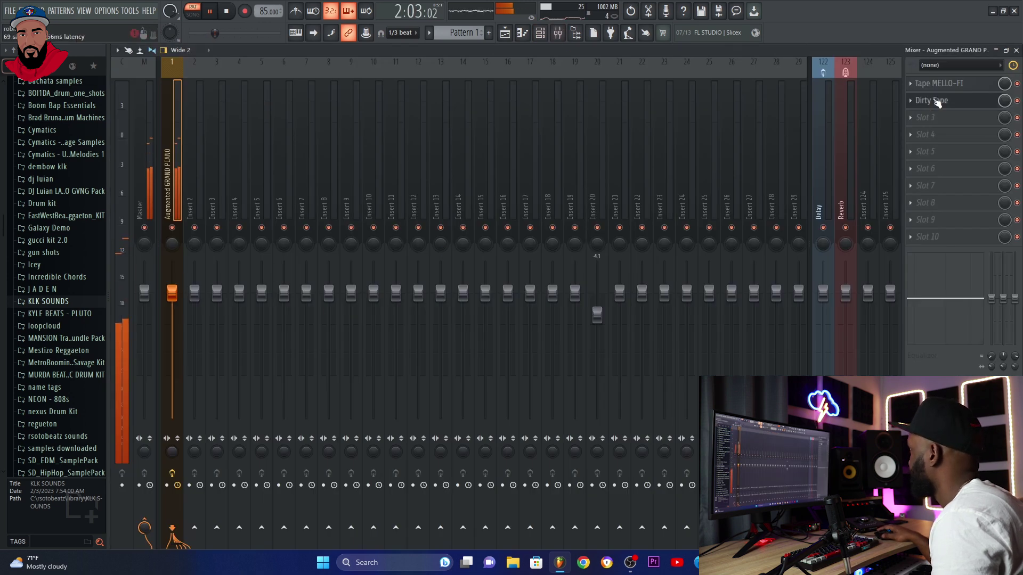
click(933, 100)
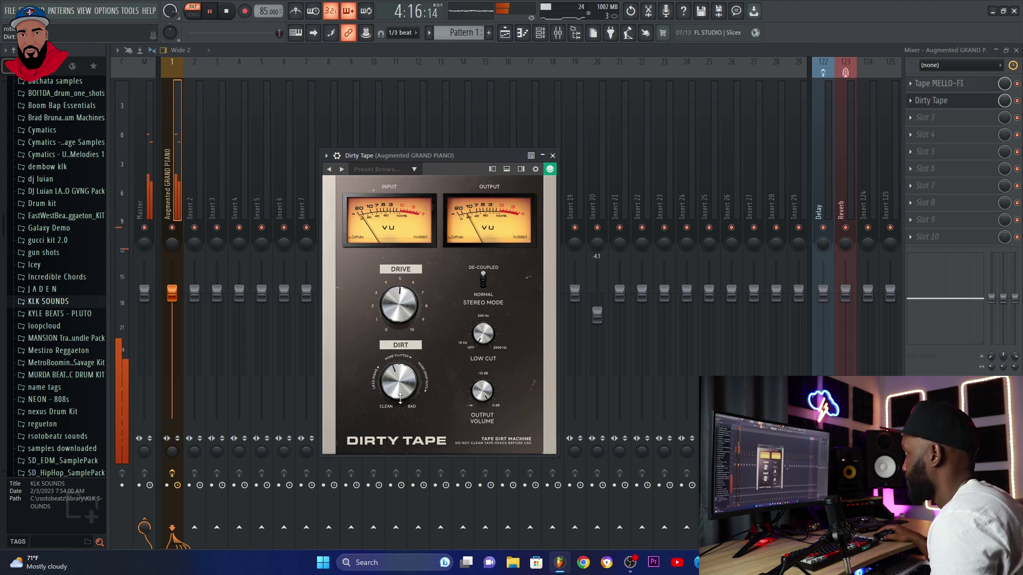
Stop playback and add an Augmented BRASS instrument channel to the channel rack.
key(F6)
click(227, 12)
click(327, 206)
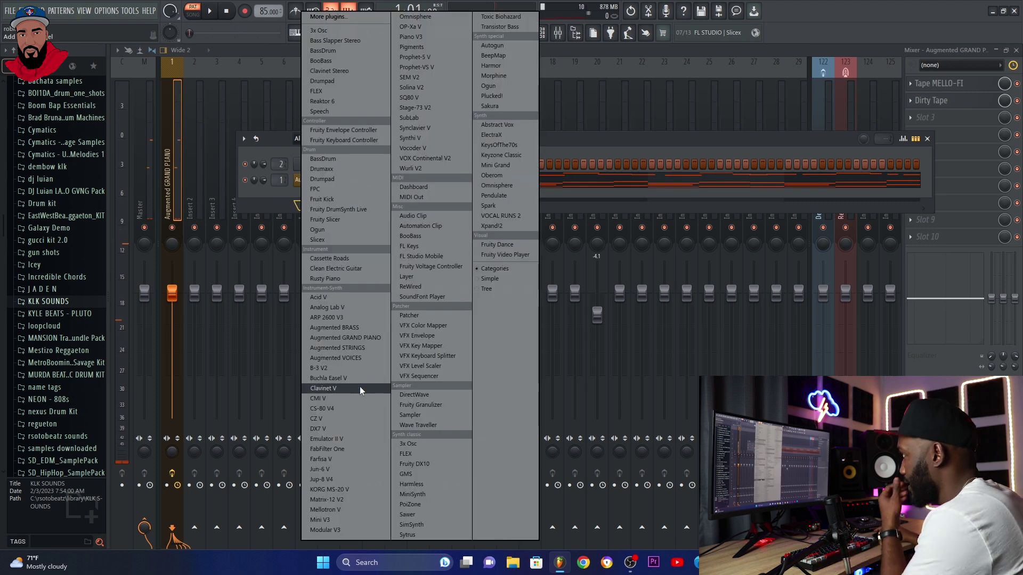
click(334, 327)
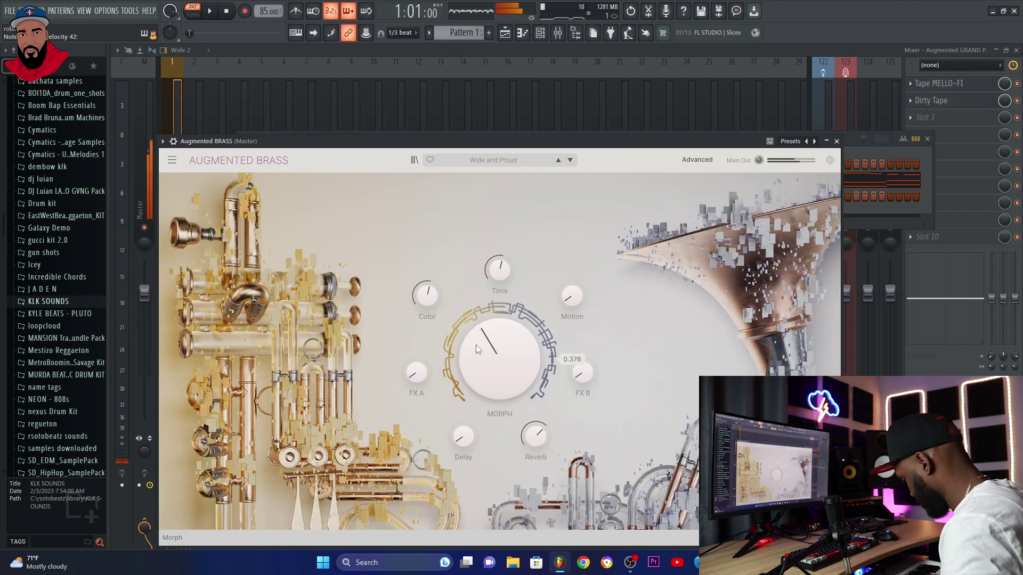
Play the piano pattern in the piano roll to try out brass ideas over it.
key(F7)
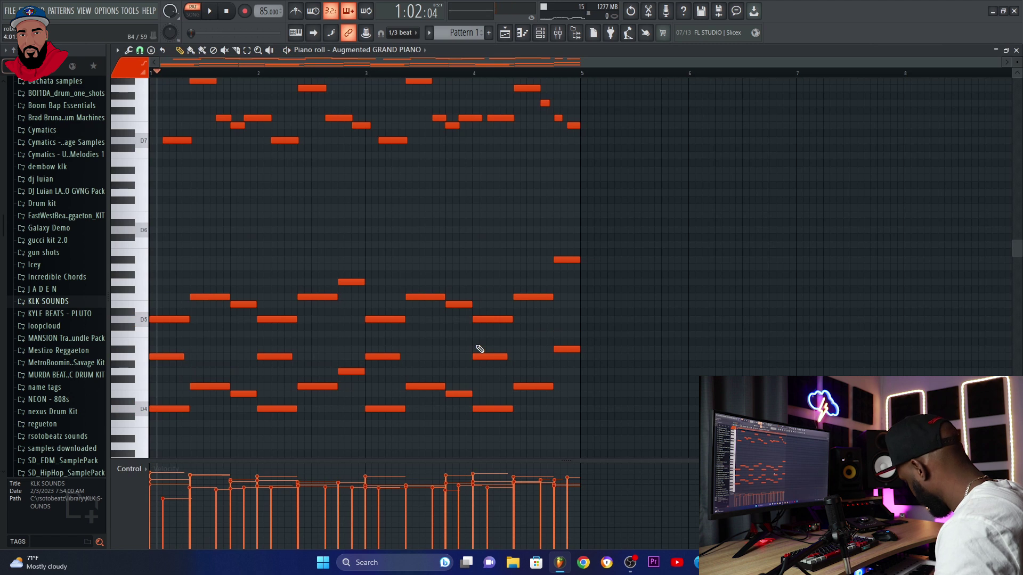
key(space)
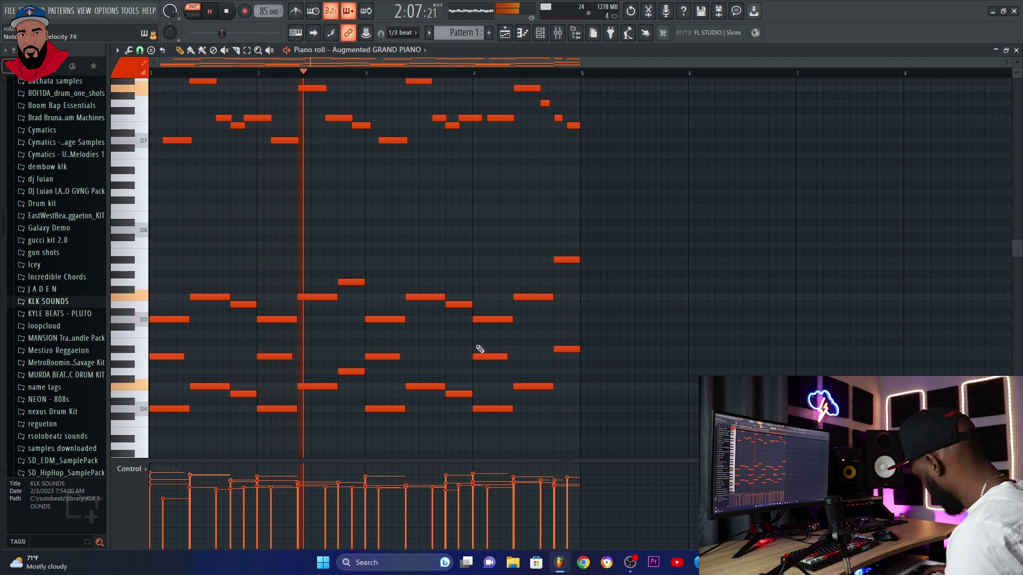
key(space)
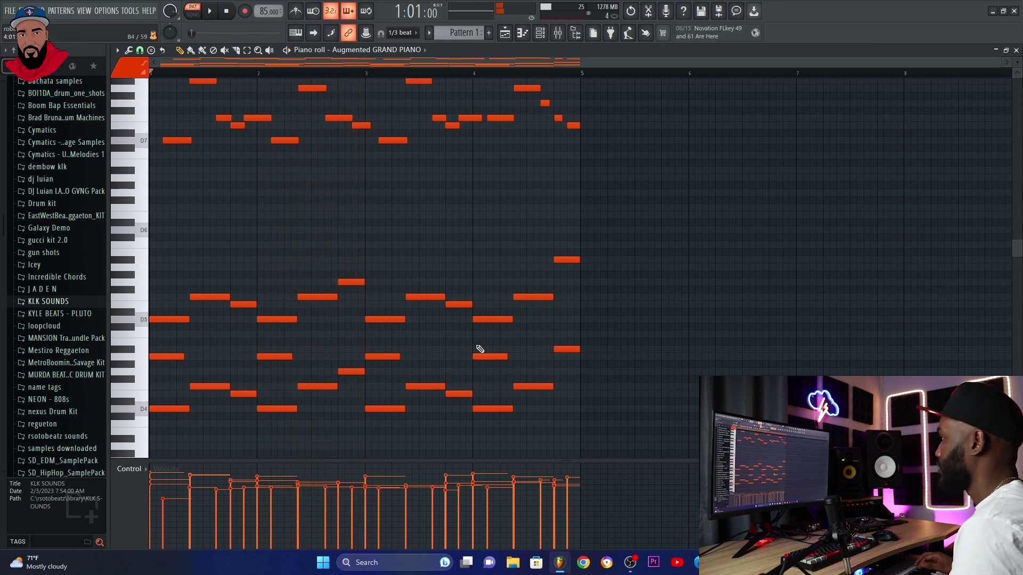
Record a brass melody around octaves 6 and 7 over the four bars in the Augmented BRASS piano roll.
click(541, 36)
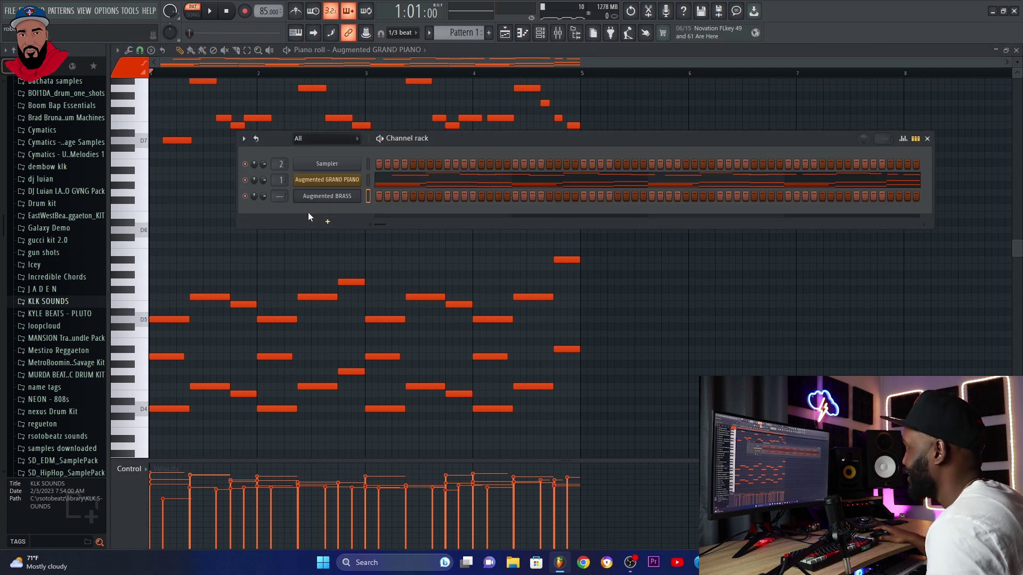
right_click(350, 202)
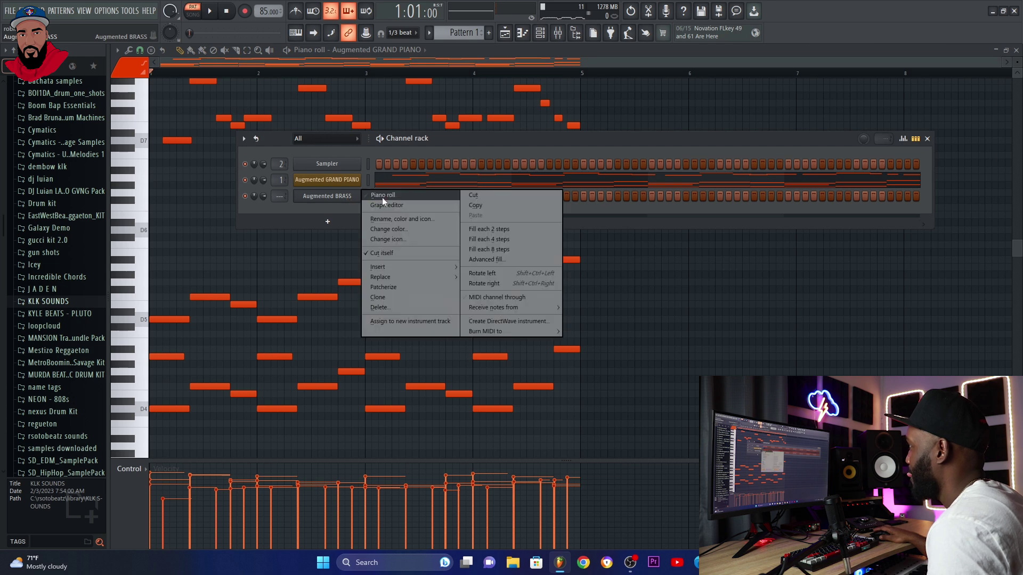
click(382, 197)
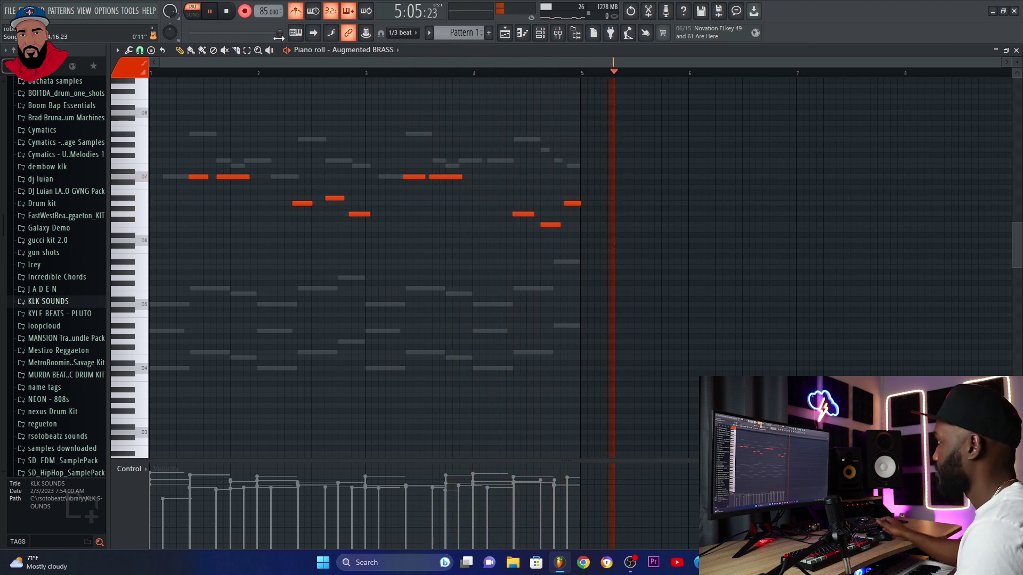
key(space)
key(F6)
click(334, 223)
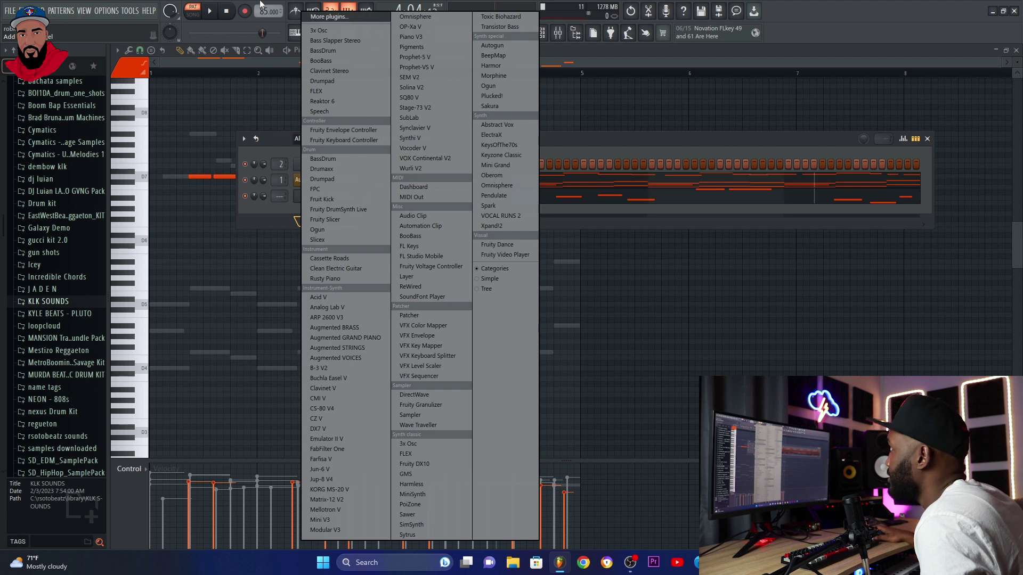
key(Escape)
Mute the Augmented BRASS channel after a playback, and mute the high counter-melody notes in the Augmented GRAND PIANO piano roll.
key(space)
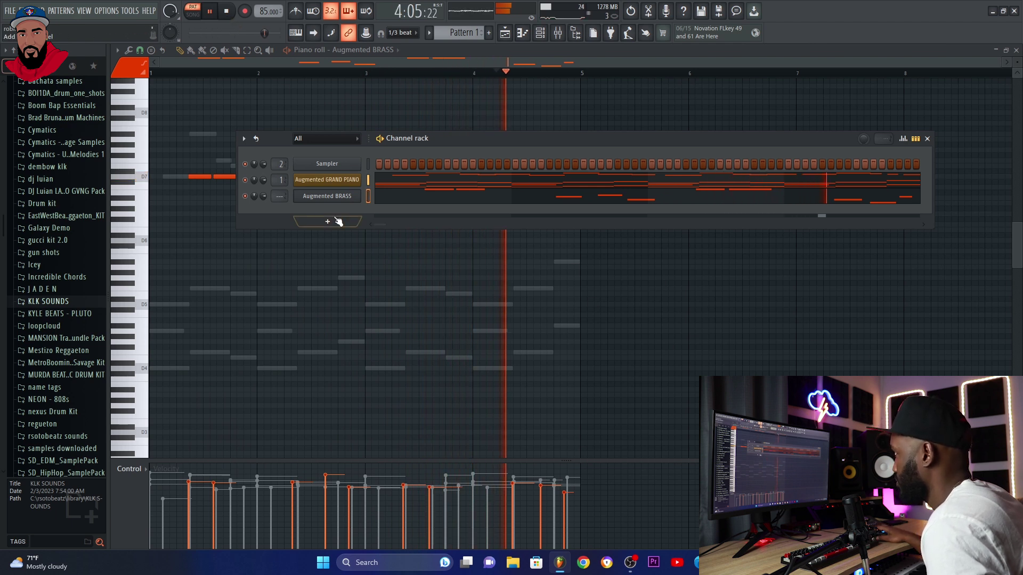
click(245, 196)
key(space)
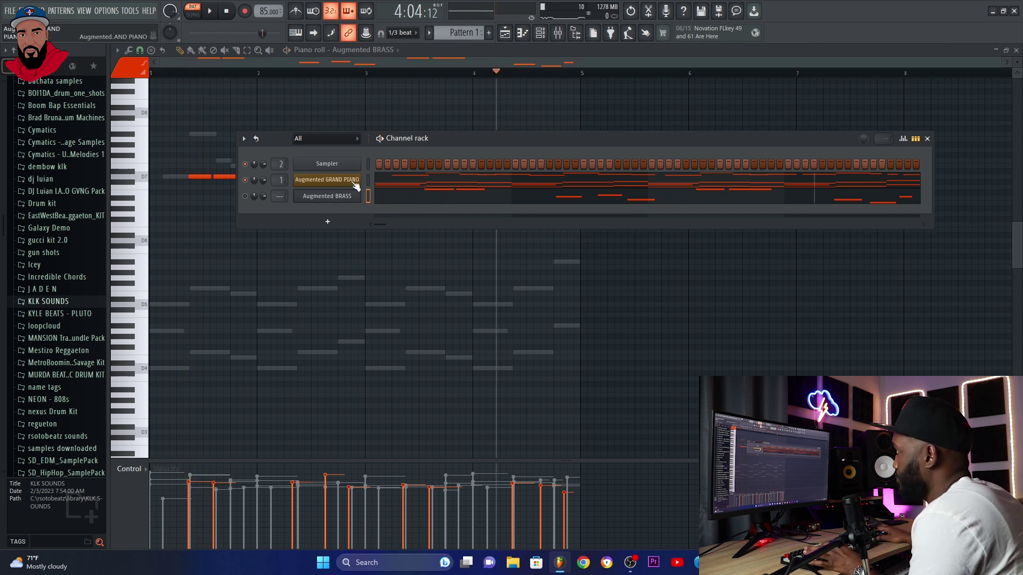
click(394, 185)
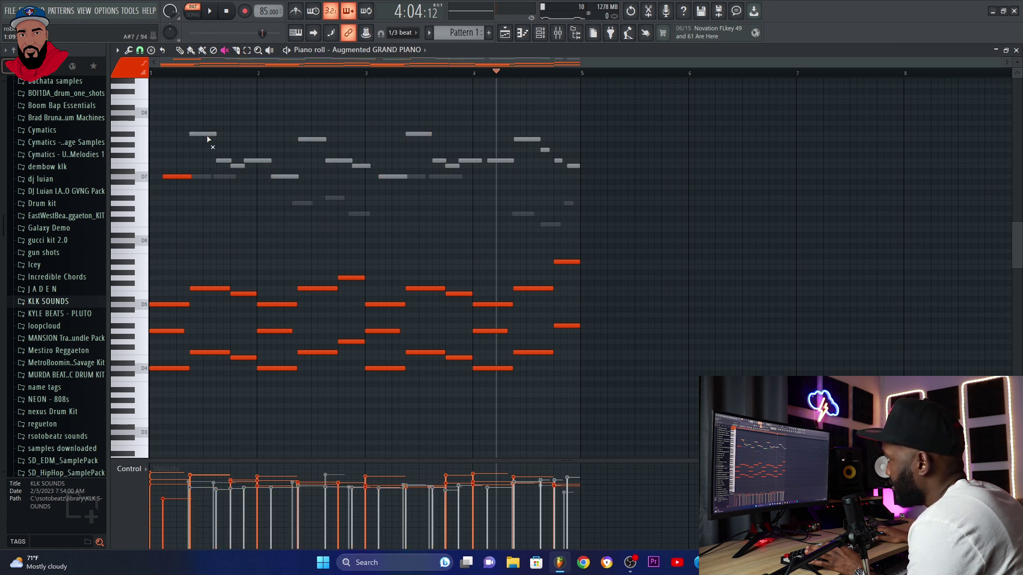
drag(208, 140, 185, 183)
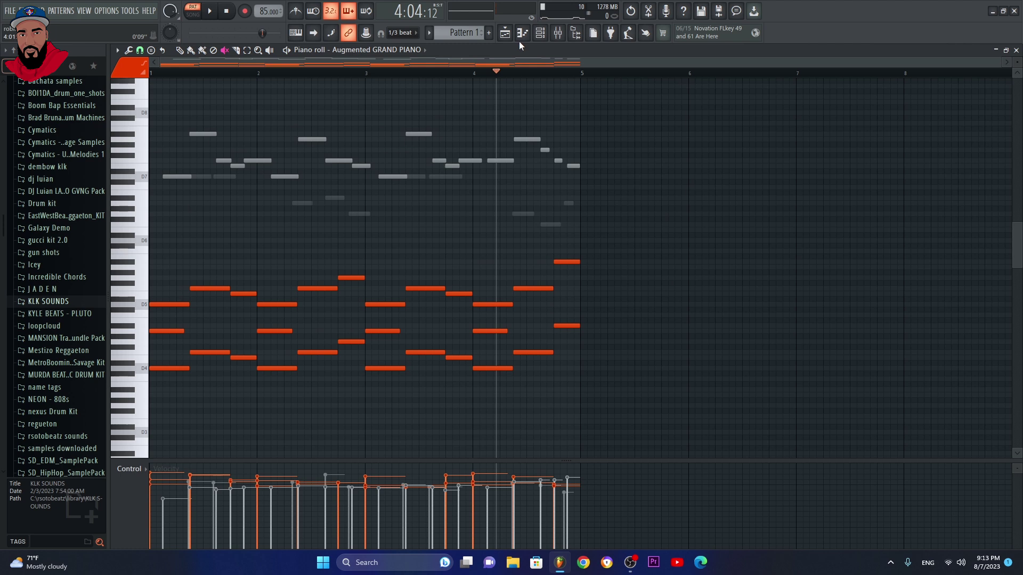
Record a line of long notes around octave 6 on the Omnisphere channel over four bars and quantize it.
click(541, 34)
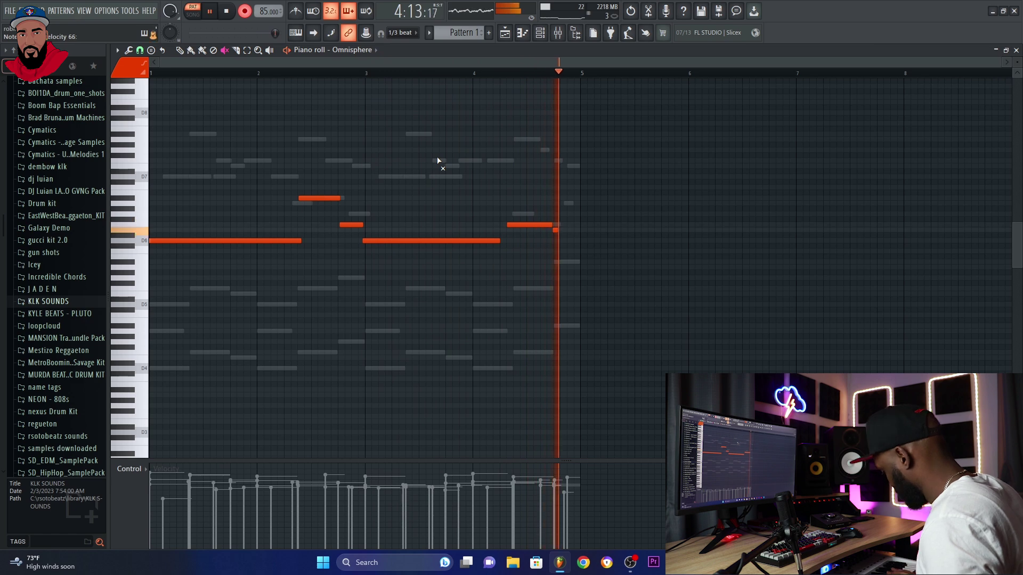
key(space)
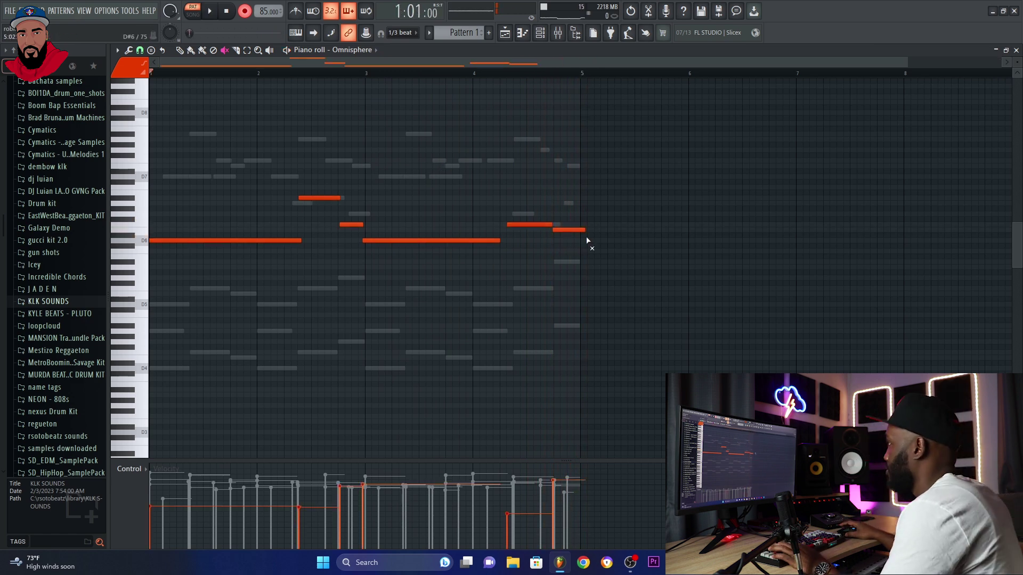
key(ctrl+q)
key(space)
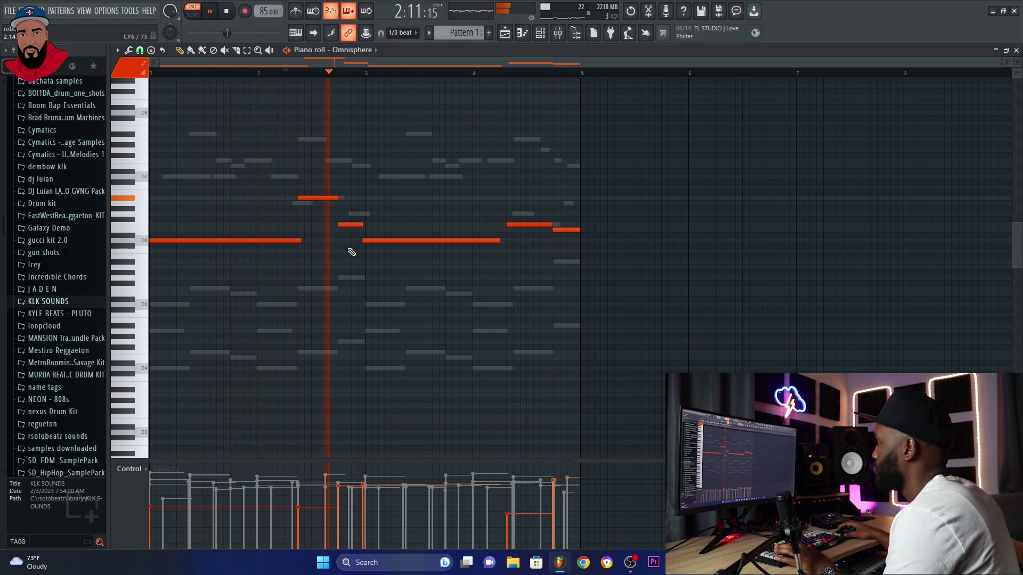
Move the highest Omnisphere note in bar 2 slightly later and listen to the pattern with the channel rack open.
click(233, 72)
mouse_move(312, 198)
mouse_down()
mouse_move(347, 200)
mouse_move(332, 198)
mouse_up()
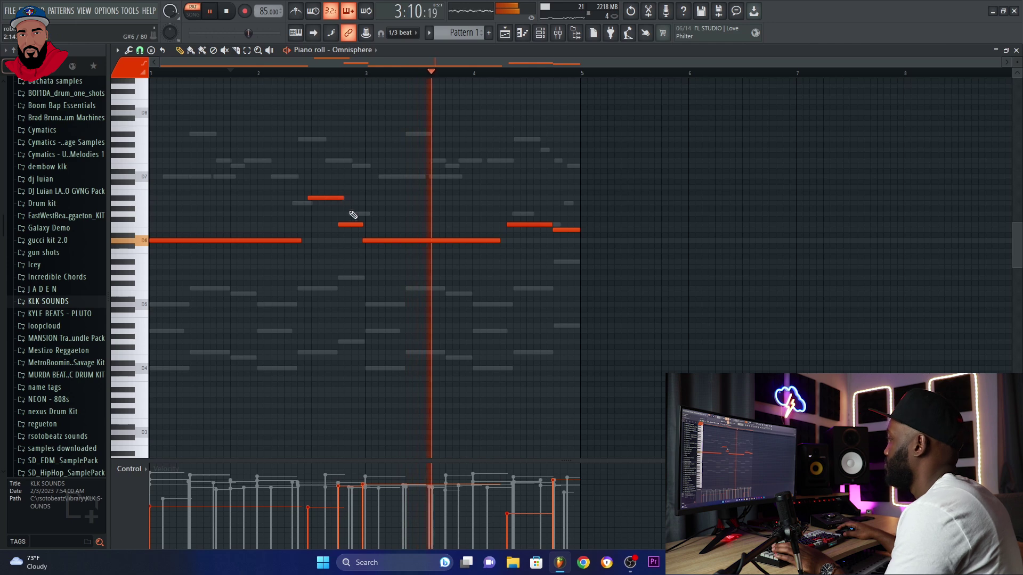
click(540, 32)
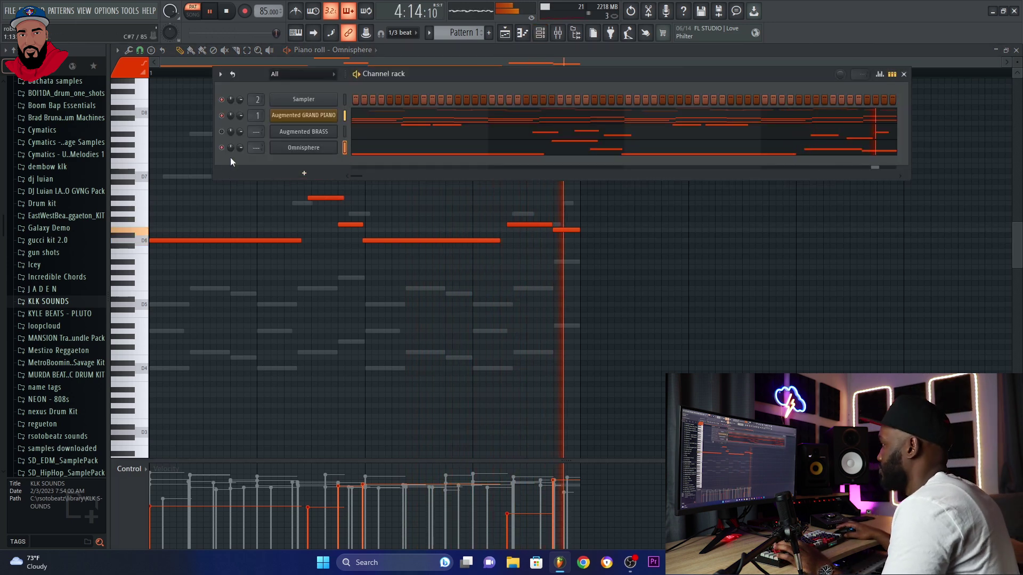
key(space)
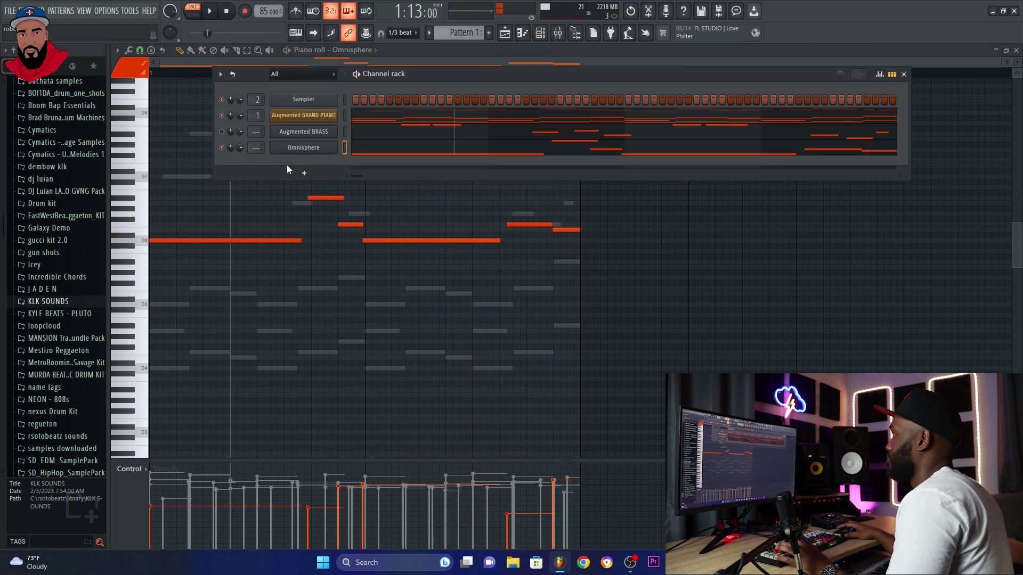
Audition kicks from the Boom Bap Essentials folder and add araabMUZIK KICK (34) as a new channel.
click(48, 301)
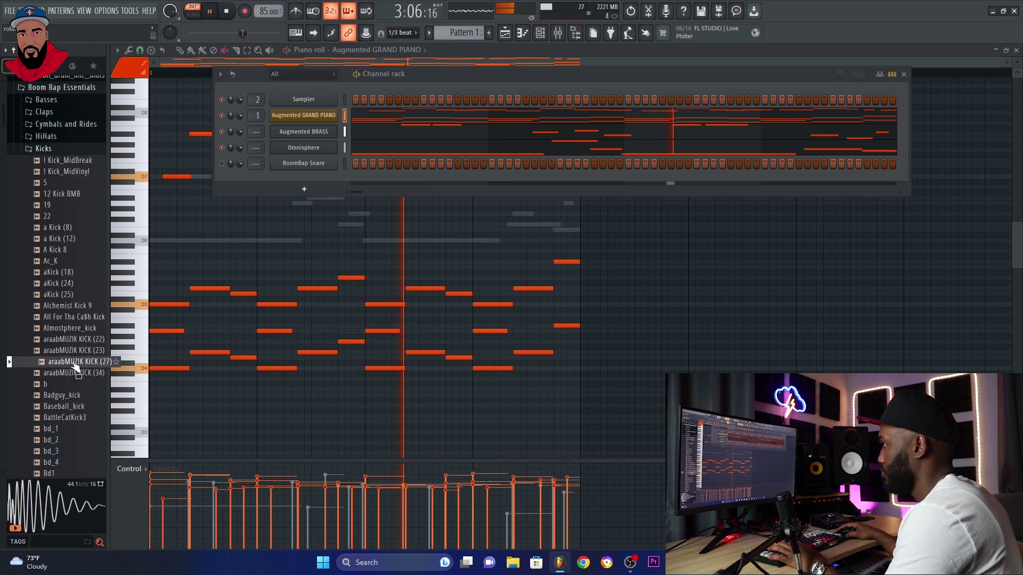
click(76, 373)
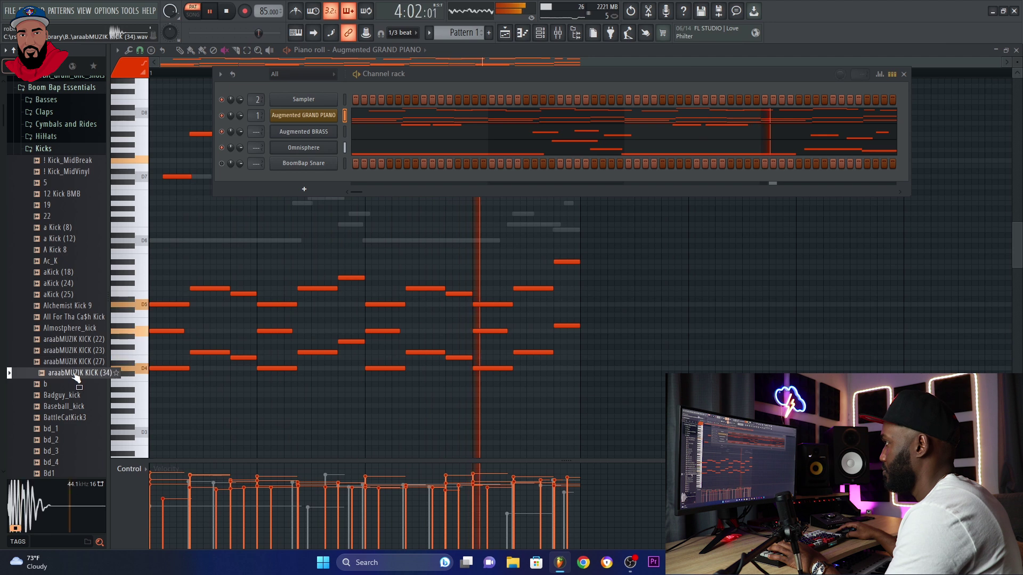
drag(76, 376, 298, 180)
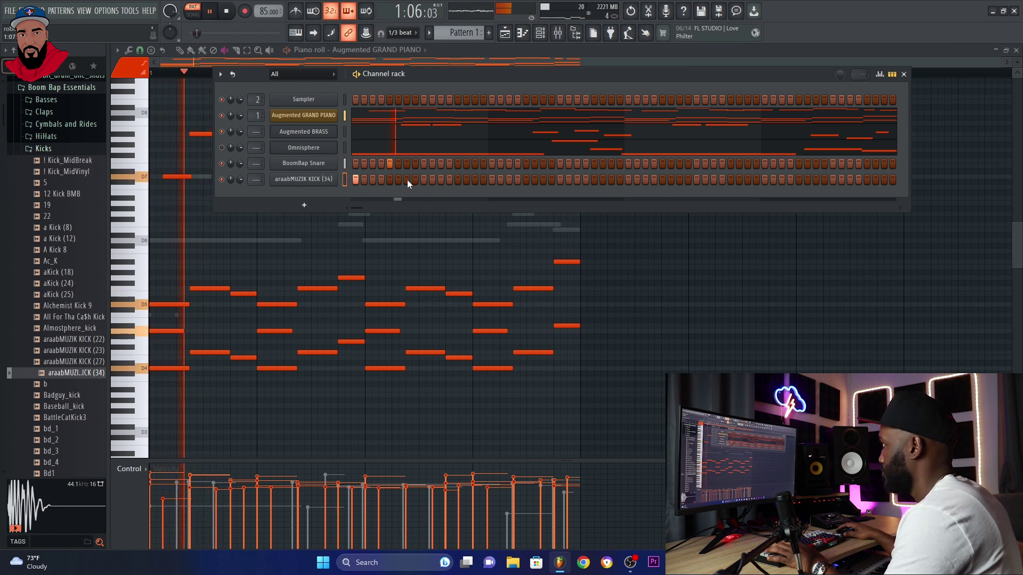
Program araabMUZIK KICK (34) hits on steps 11, 17 and 27 and BoomBap Snare hits on steps 13, 21 and 29.
click(440, 179)
click(458, 163)
key(space)
key(space)
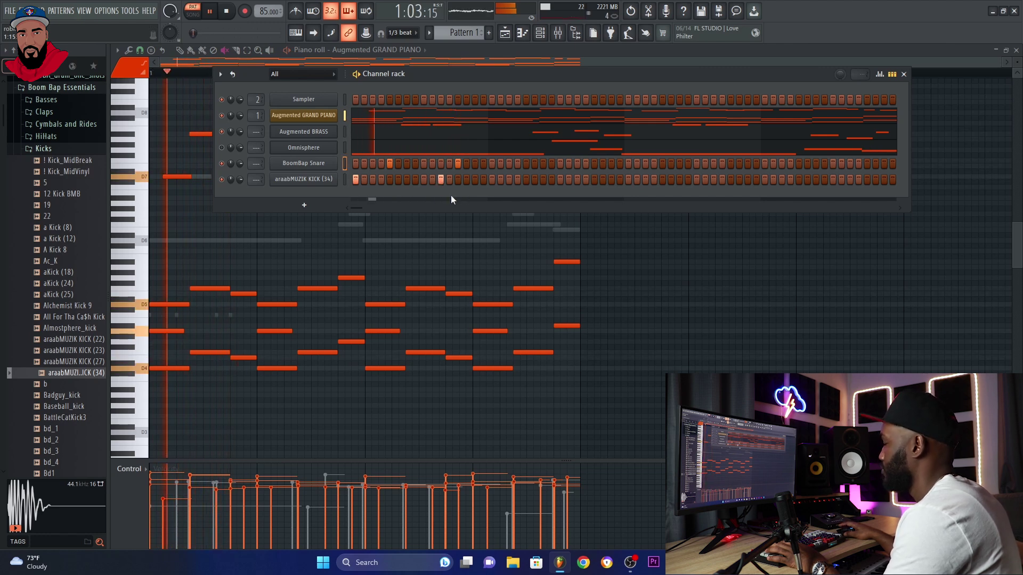
click(491, 180)
click(525, 163)
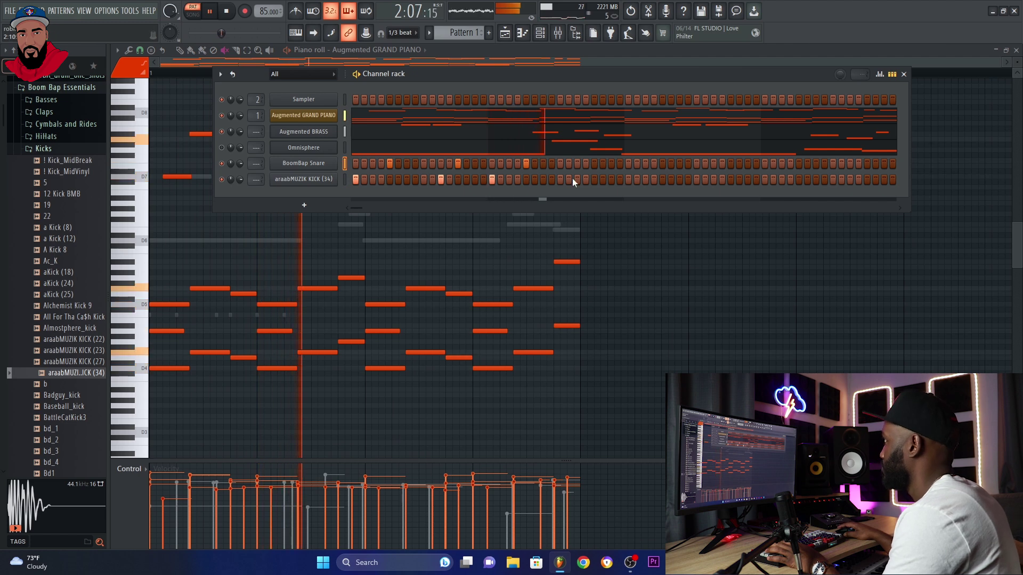
click(577, 180)
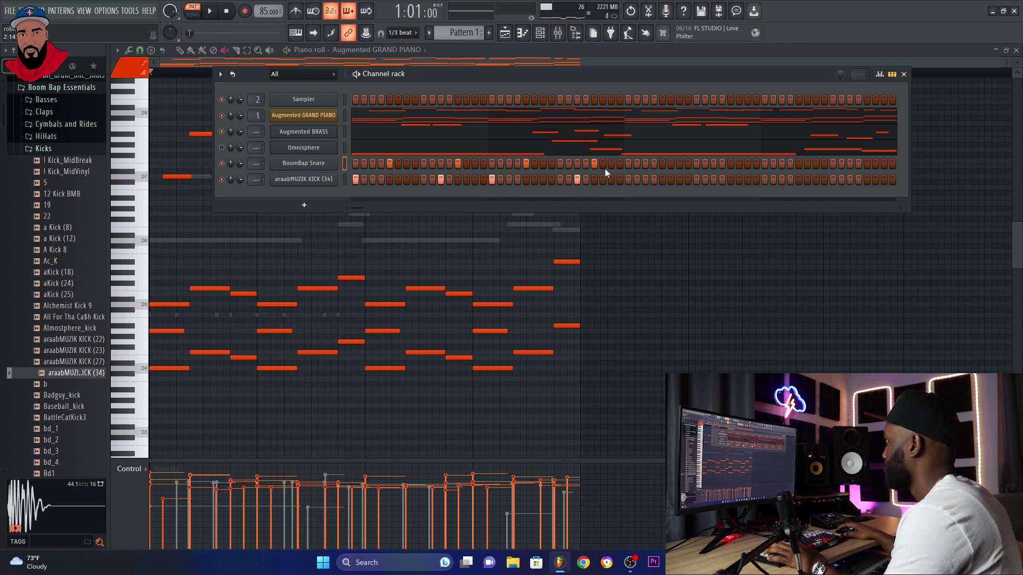
Add an extra BoomBap Snare hit on step 32, move it to step 31, and play the beat back.
click(620, 163)
key(space)
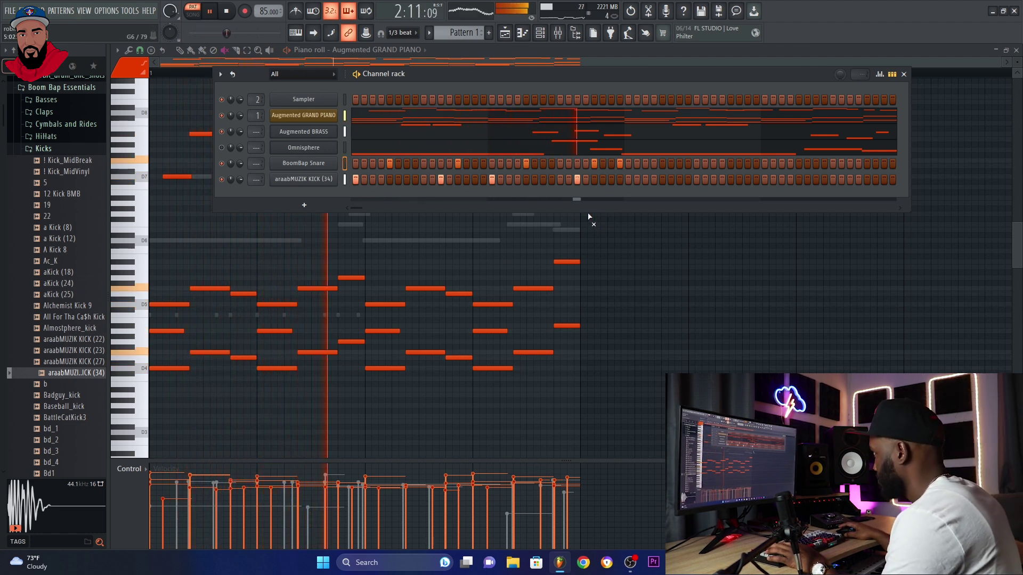
click(619, 163)
click(612, 165)
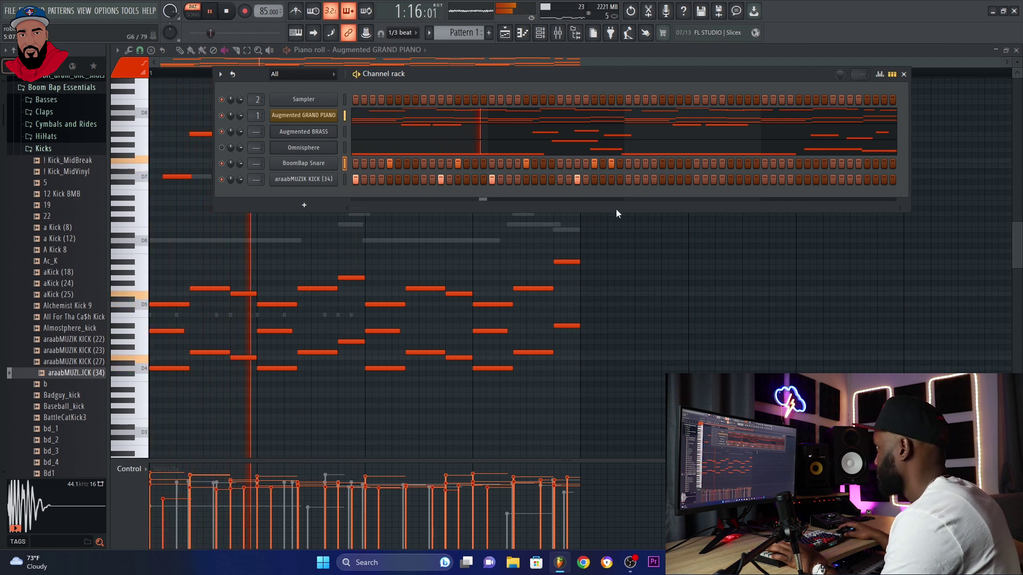
key(space)
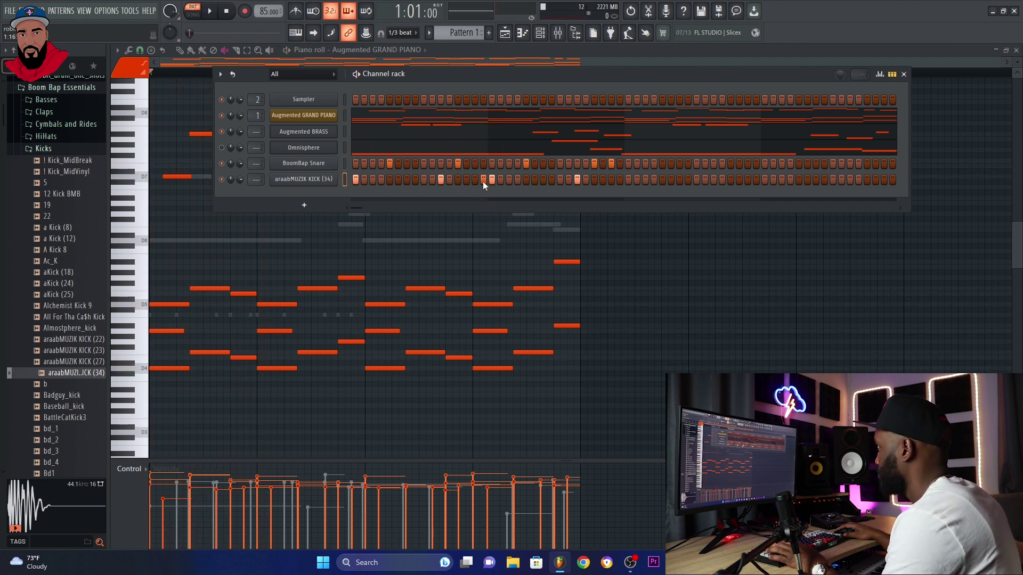
Add araabMUZIK KICK (34) hits on steps 16 and 19 while checking the groove in playback.
click(482, 181)
key(space)
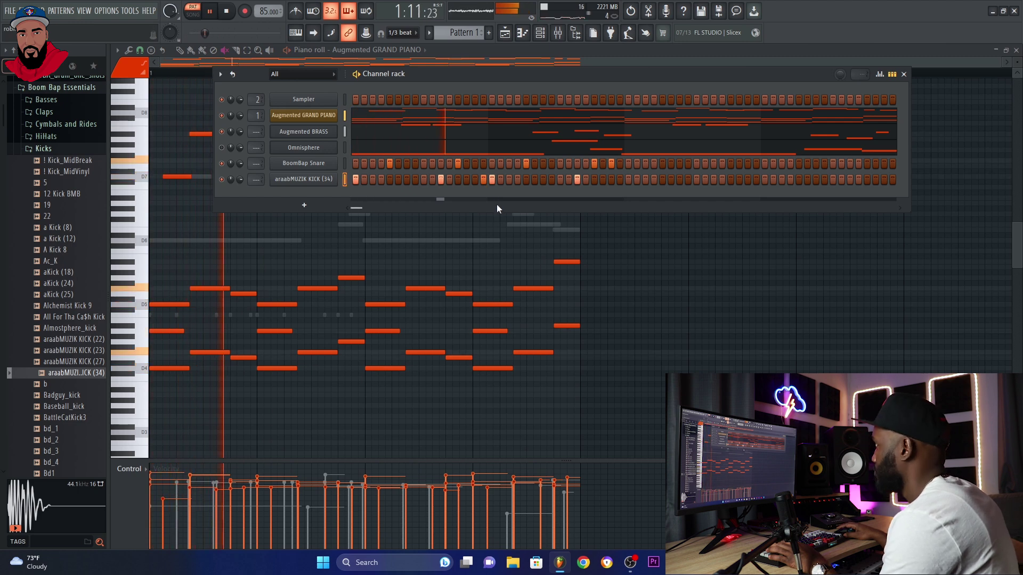
click(508, 180)
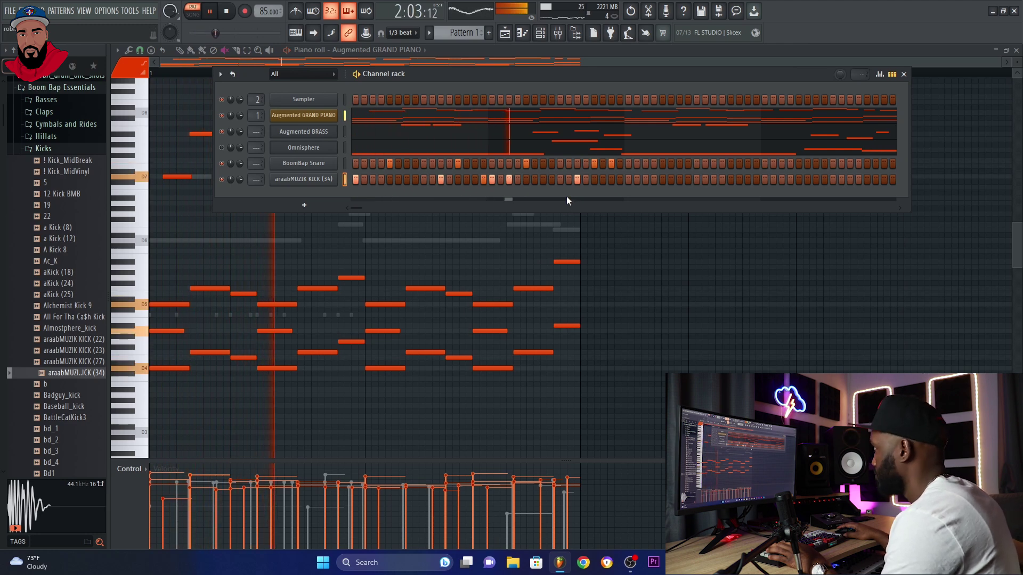
Program araabMUZIK KICK (34) hits on steps 33, 43 and 49 and BoomBap Snare hits on steps 37 and 45.
click(628, 179)
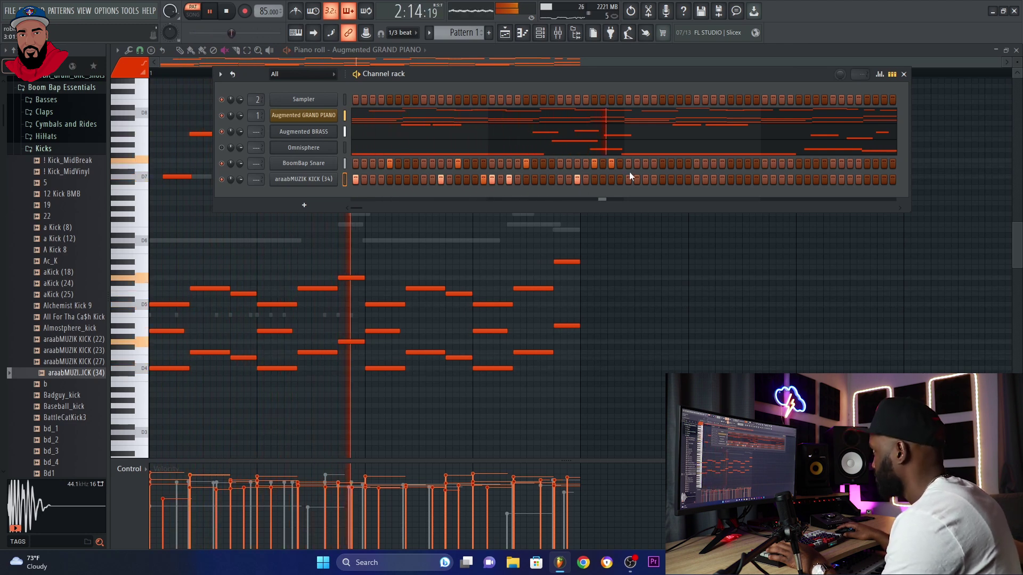
click(662, 163)
click(713, 180)
click(731, 164)
click(764, 179)
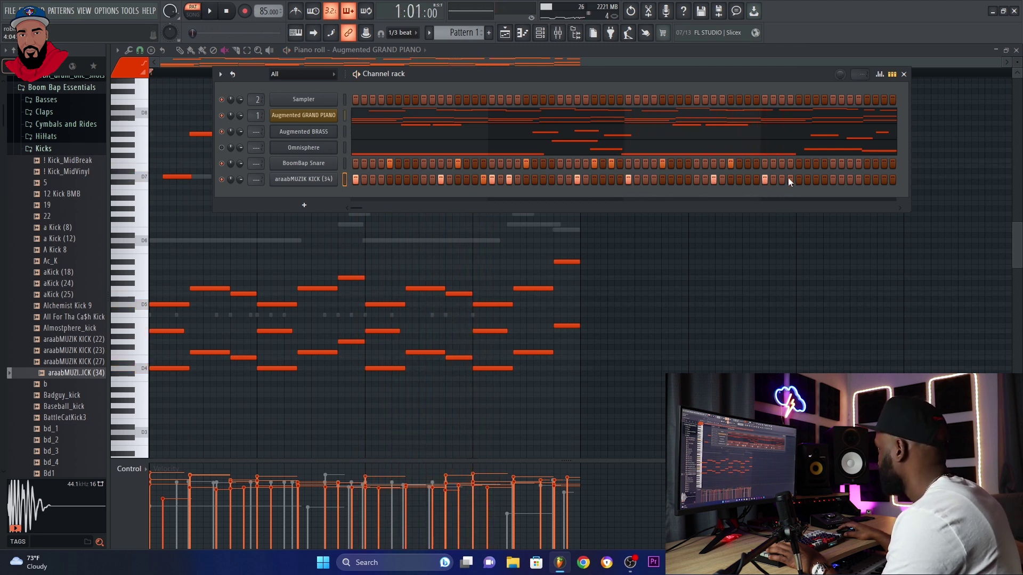
Fill BattleCatHat3 every 2 steps and remove the hats that coincide with the snare, including steps 31, 45 and 53.
right_click(64, 251)
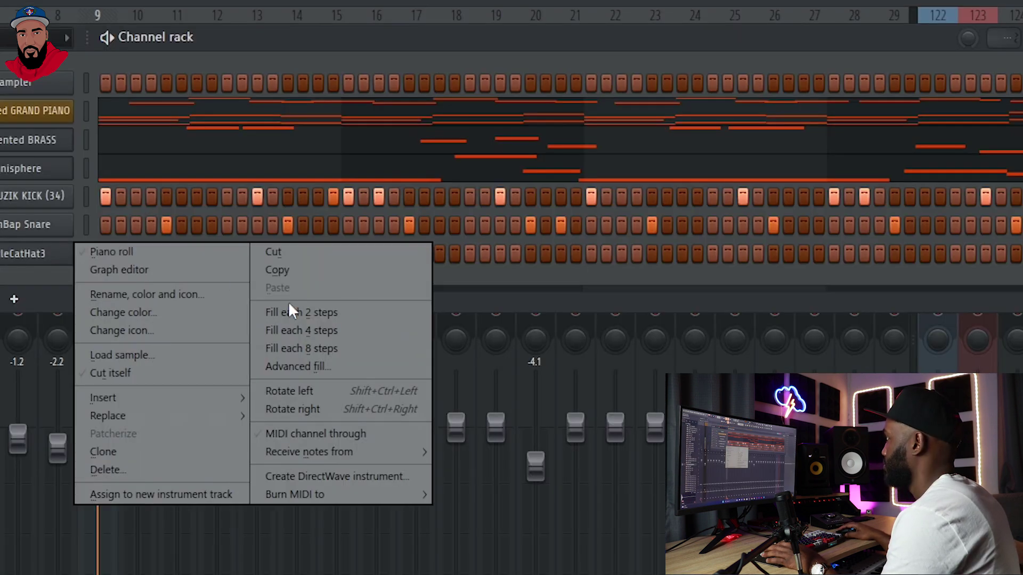
click(290, 312)
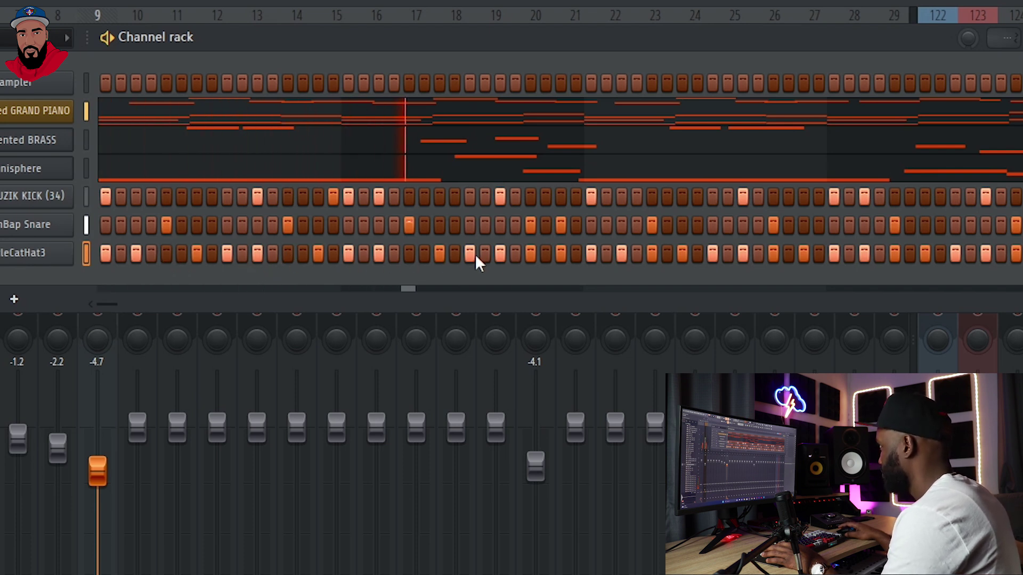
click(561, 252)
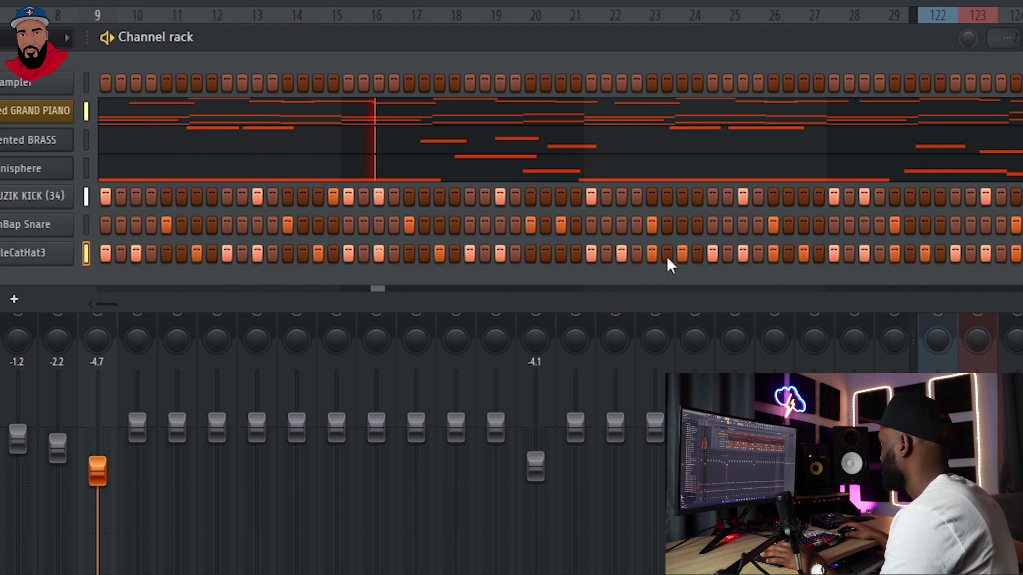
click(776, 255)
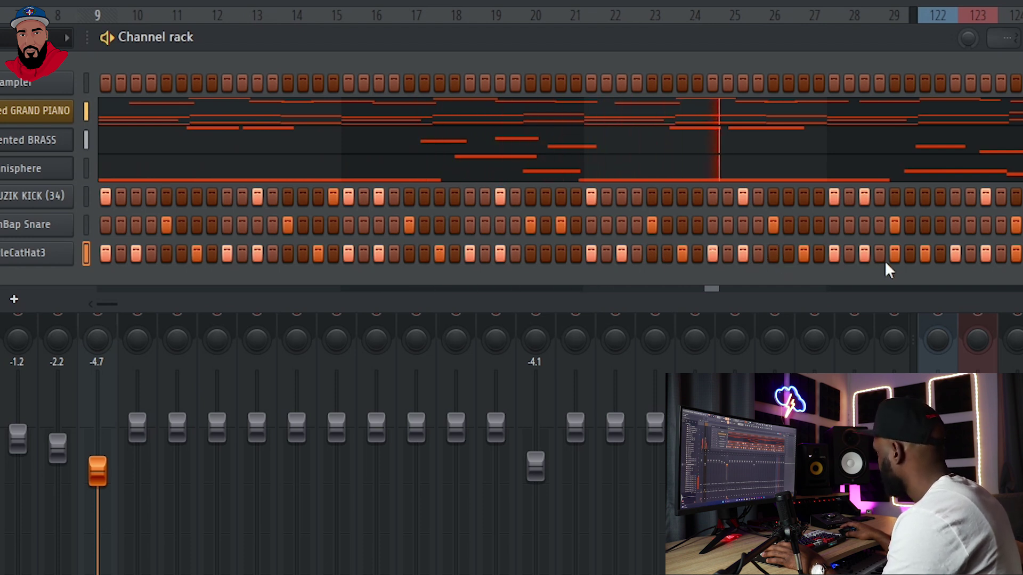
click(898, 255)
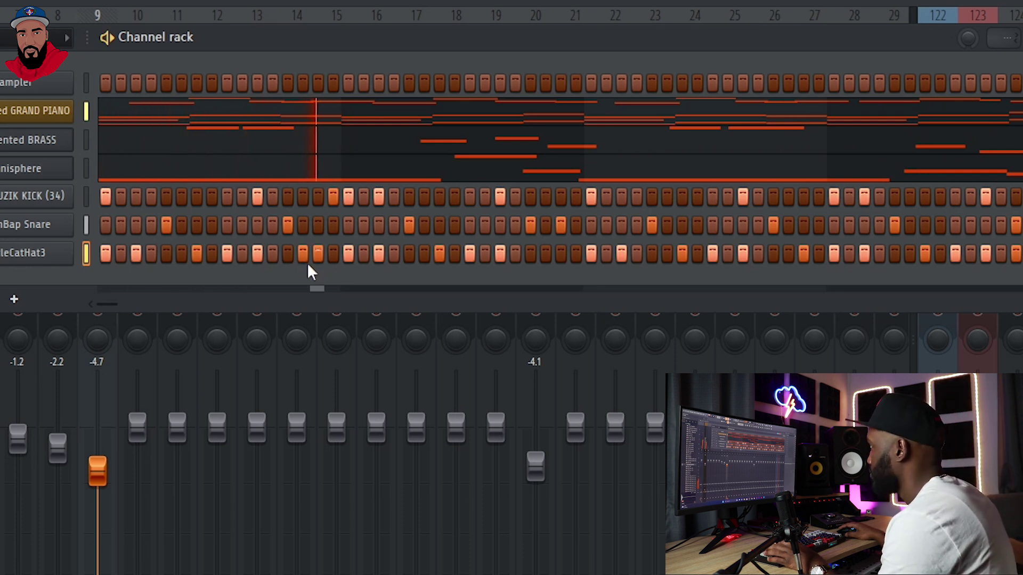
Load the Vinyl effect on the Augmented BRASS mixer track and lower its Dust amount during playback.
right_click(18, 155)
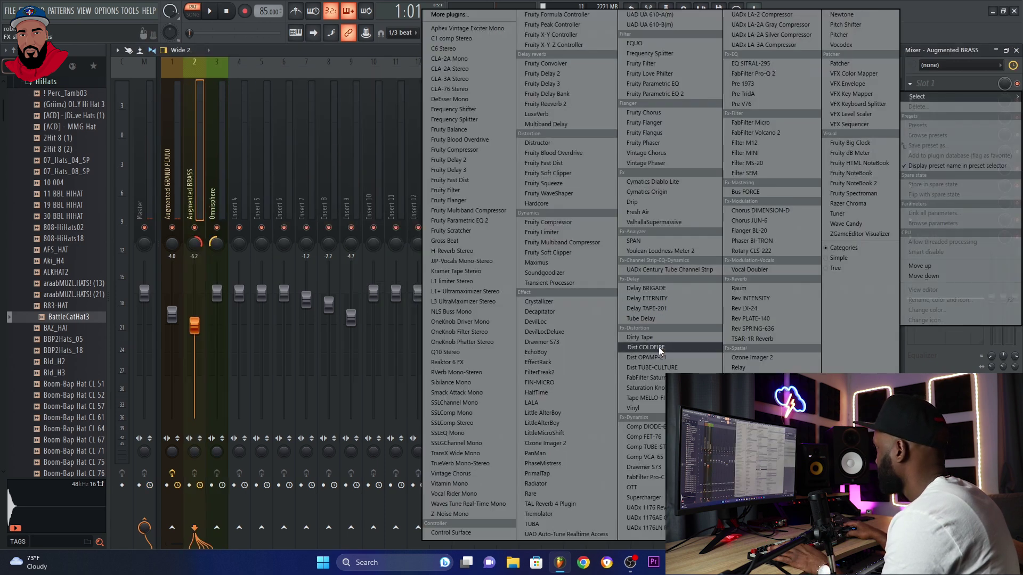
key(space)
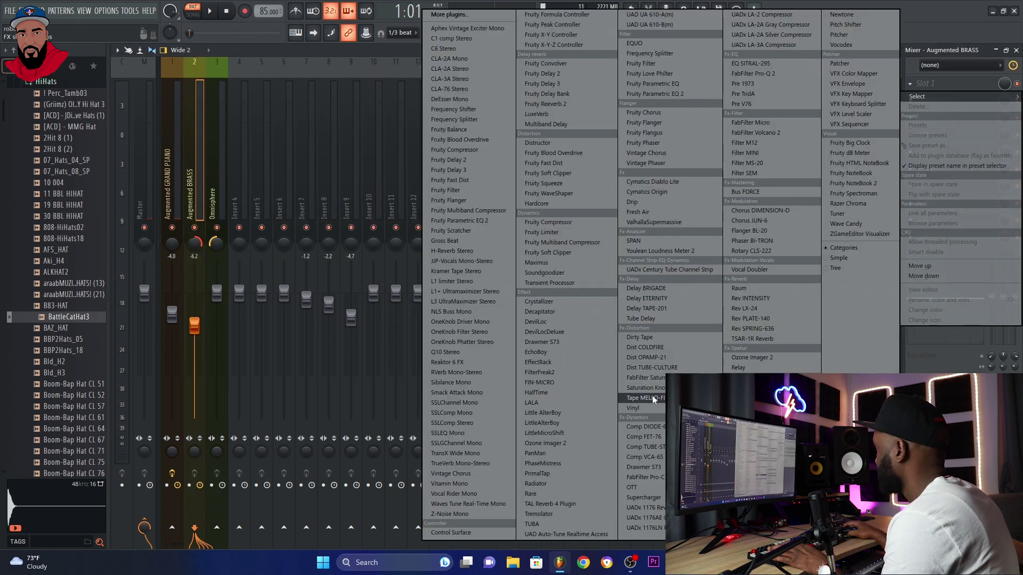
click(633, 408)
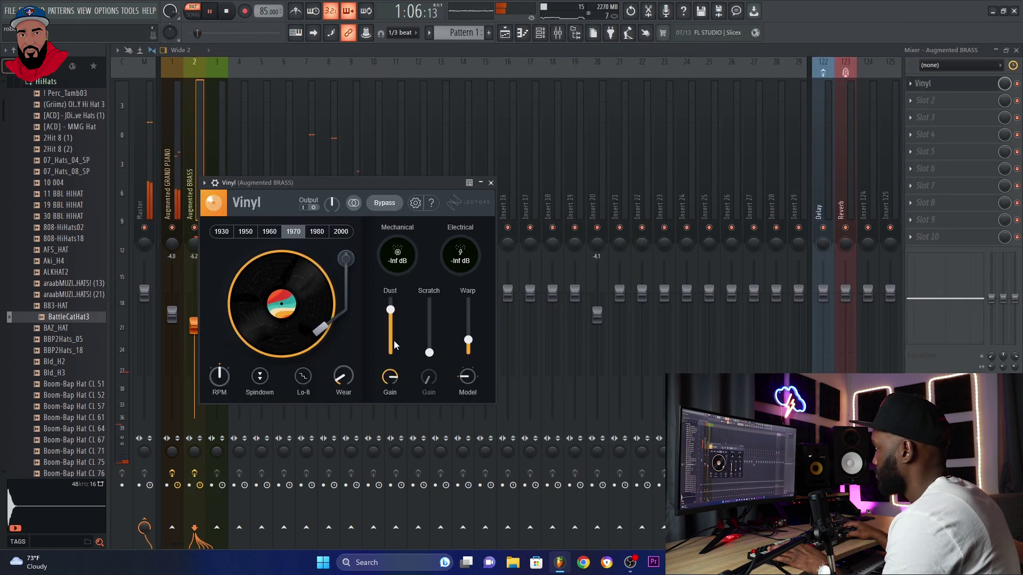
drag(390, 310, 391, 327)
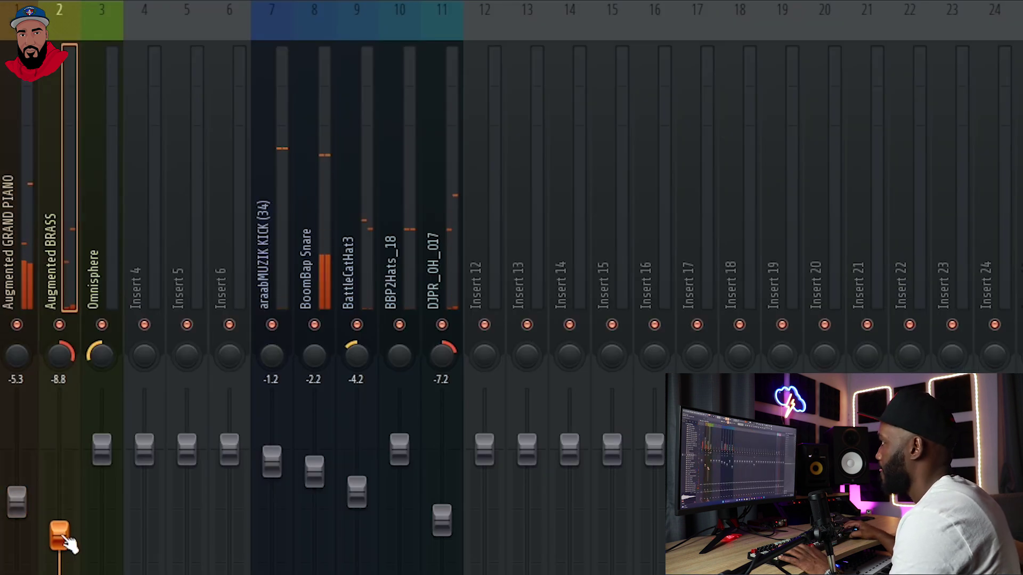
Set the mixer level of Augmented BRASS to -7.6 dB and of Augmented GRAND PIANO to -5.2 dB.
drag(60, 537, 59, 526)
click(16, 500)
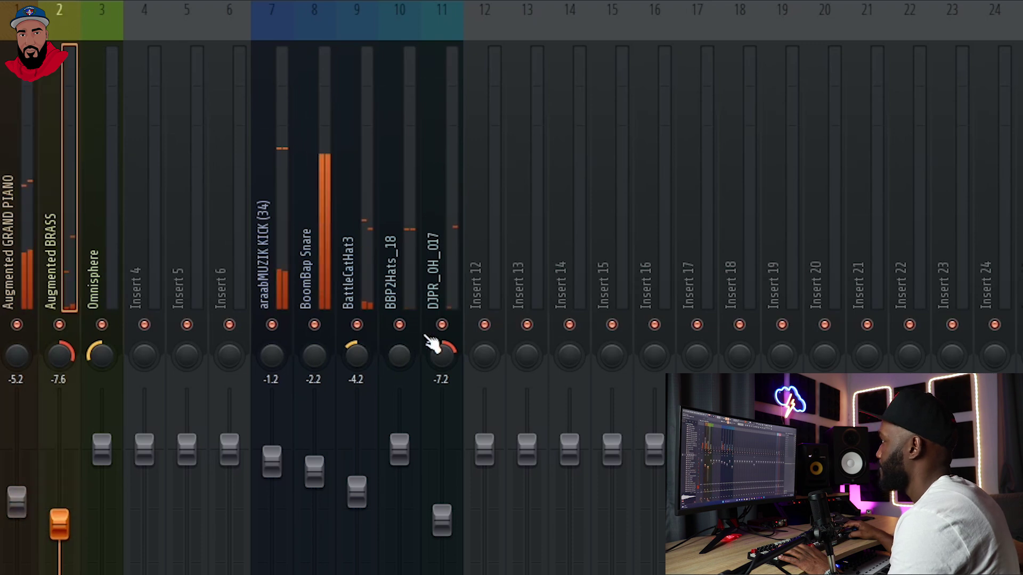
Split Pattern 1 by channel and hide the channel rack to clear the playlist view.
key(F6)
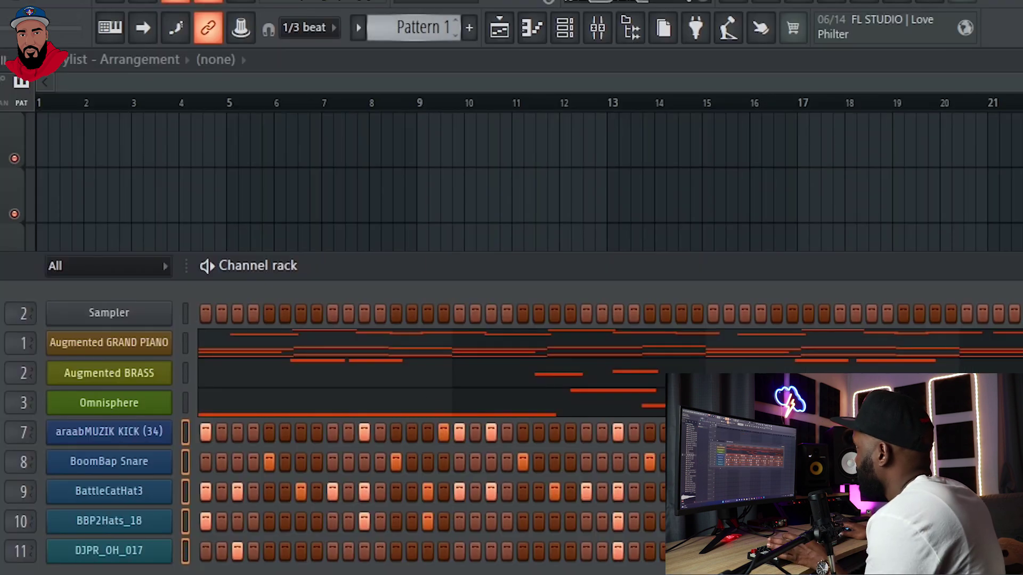
click(459, 33)
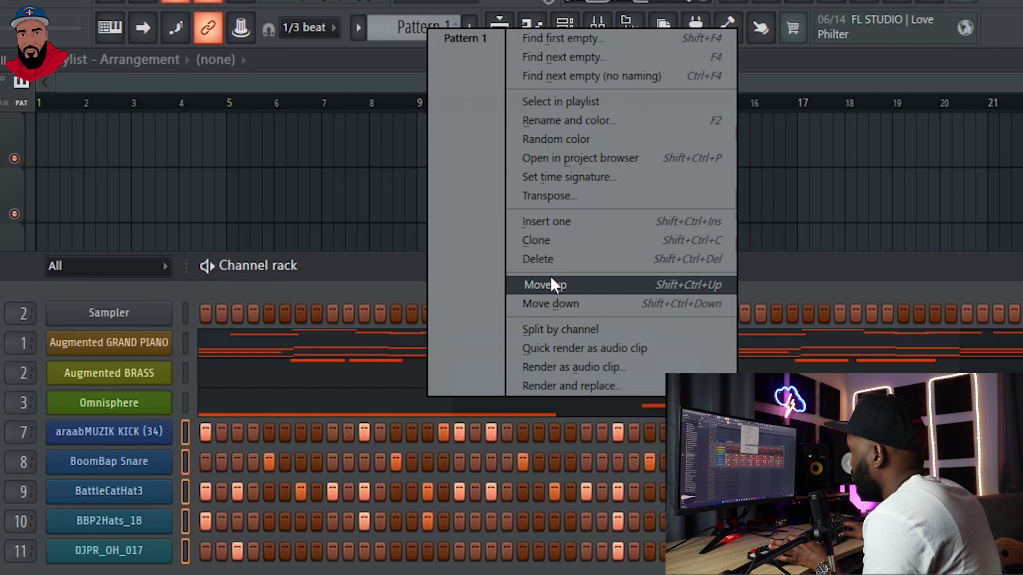
click(559, 329)
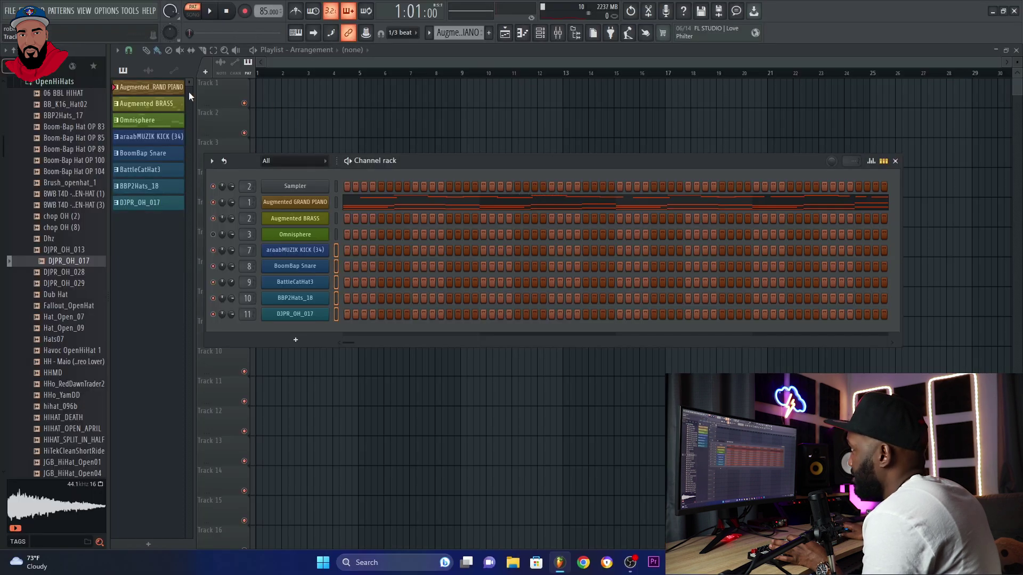
key(F6)
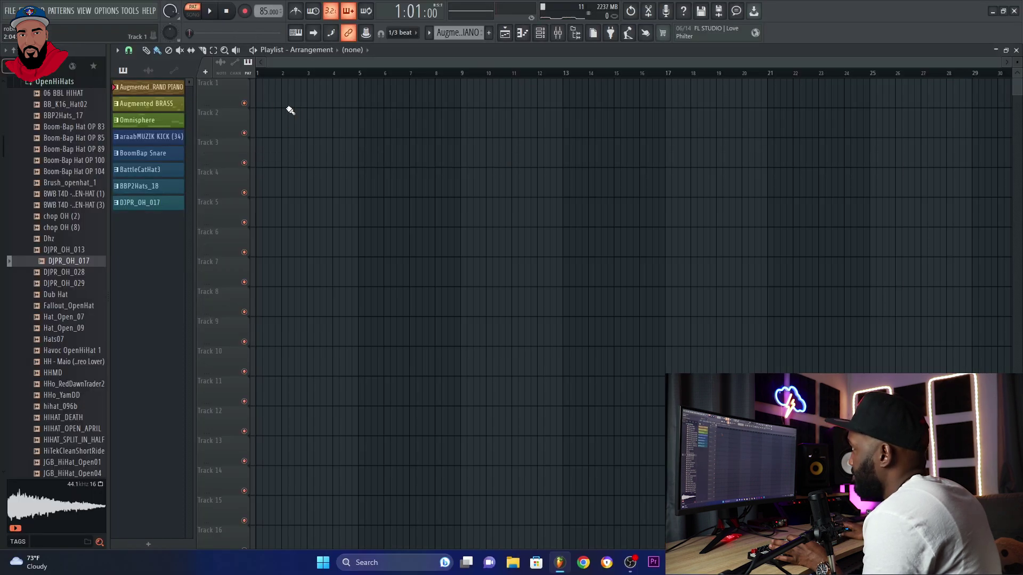
Place the eight split patterns at bar 1 of the playlist, one per track from Augmented GRAND PIANO to DJPR_OH_017.
click(157, 205)
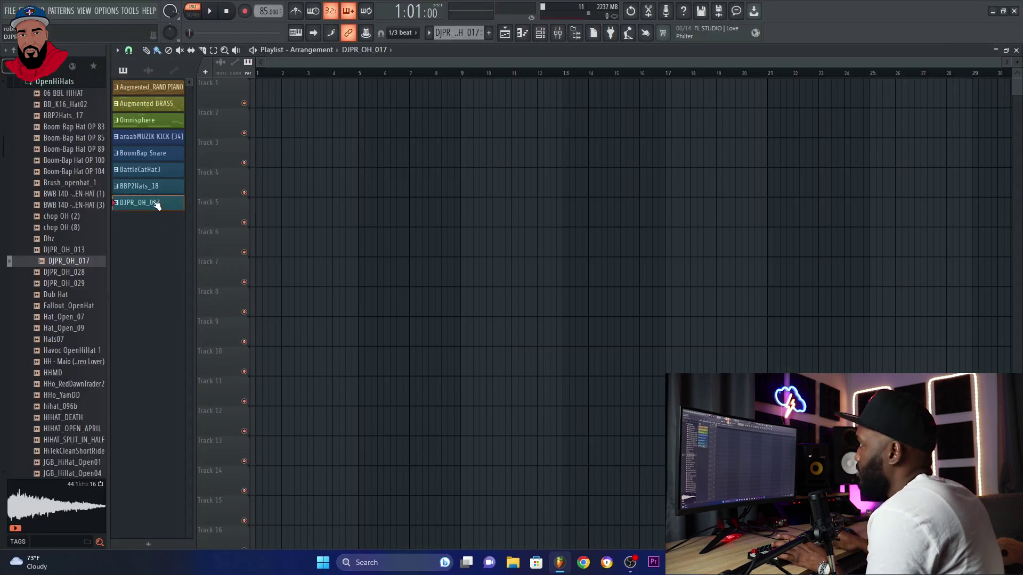
click(159, 87)
drag(258, 102, 278, 96)
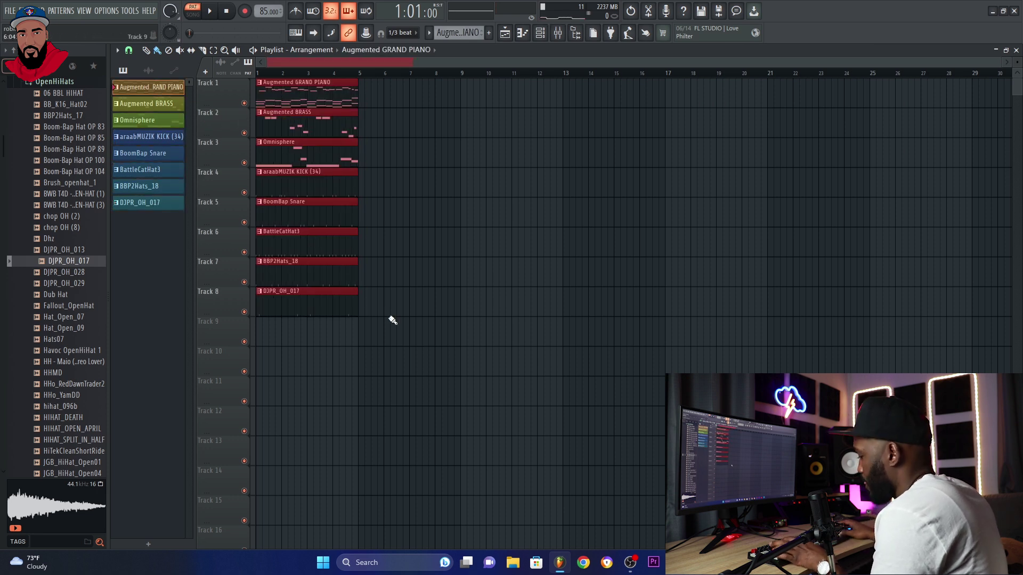
Duplicate the four-bar block of all eight tracks eight times along the playlist timeline.
key(ctrl+b)
key(ctrl+b)
key(ctrl+b)
key(ctrl+b)
key(ctrl+b)
key(ctrl+b)
key(ctrl+b)
key(ctrl+b)
Delete the drum clips on Tracks 4 to 8 and the Augmented BRASS clip from bars 1–4, checking the intro in song playback.
scroll(521, 333, up, 2)
drag(417, 65, 265, 76)
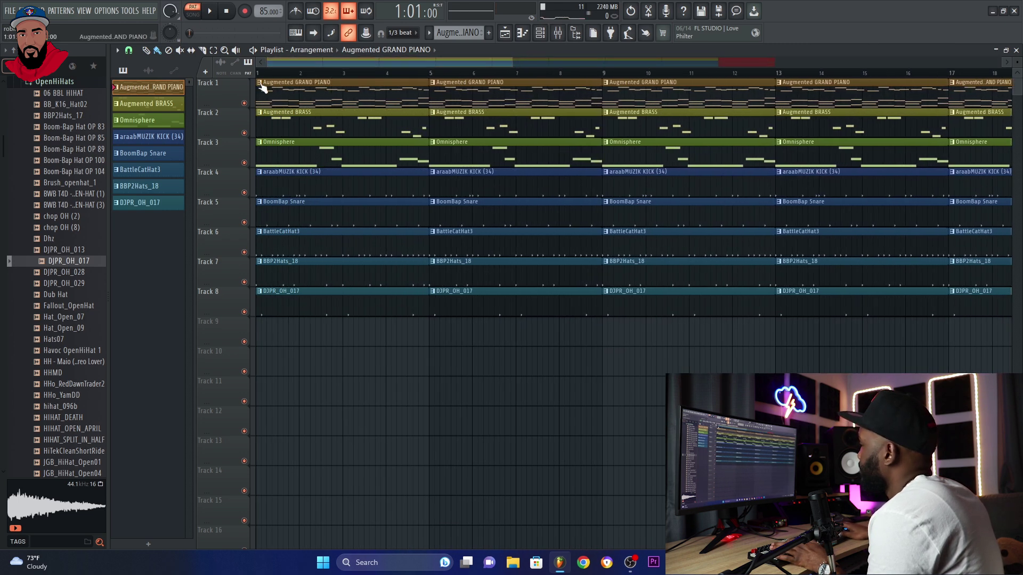
scroll(255, 213, up, 2)
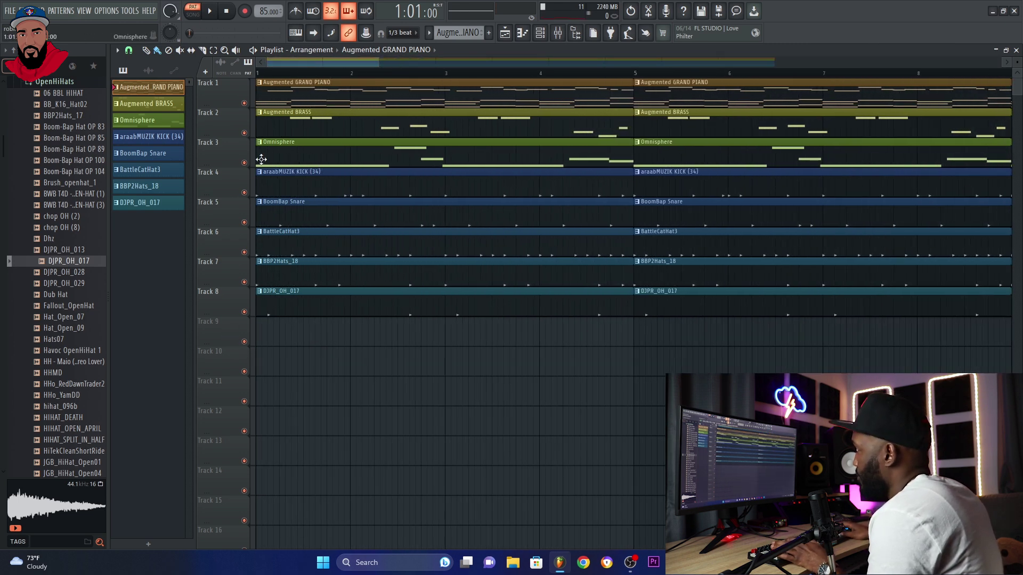
mouse_move(283, 352)
mouse_down()
mouse_move(270, 194)
mouse_move(287, 214)
mouse_up()
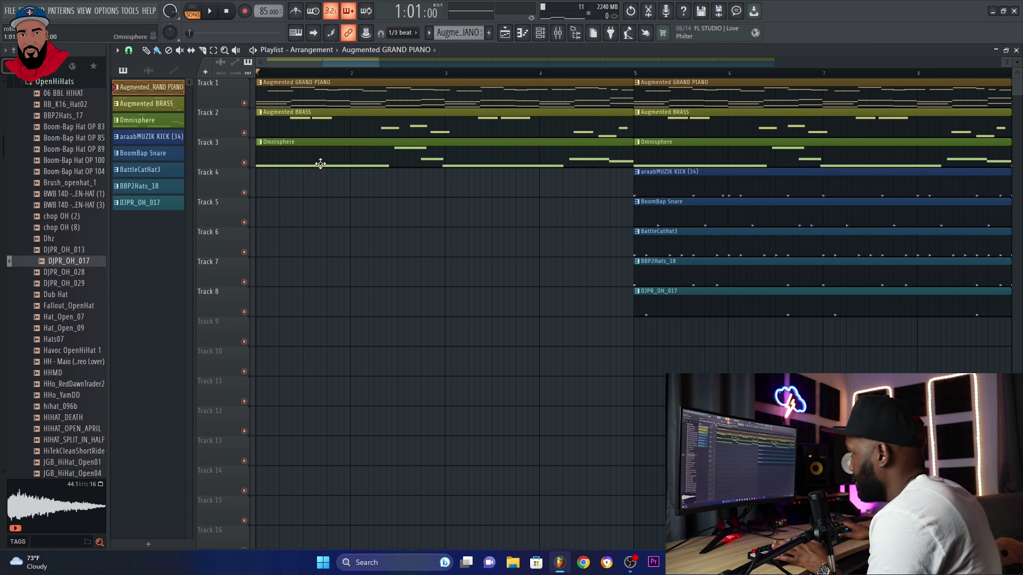
key(space)
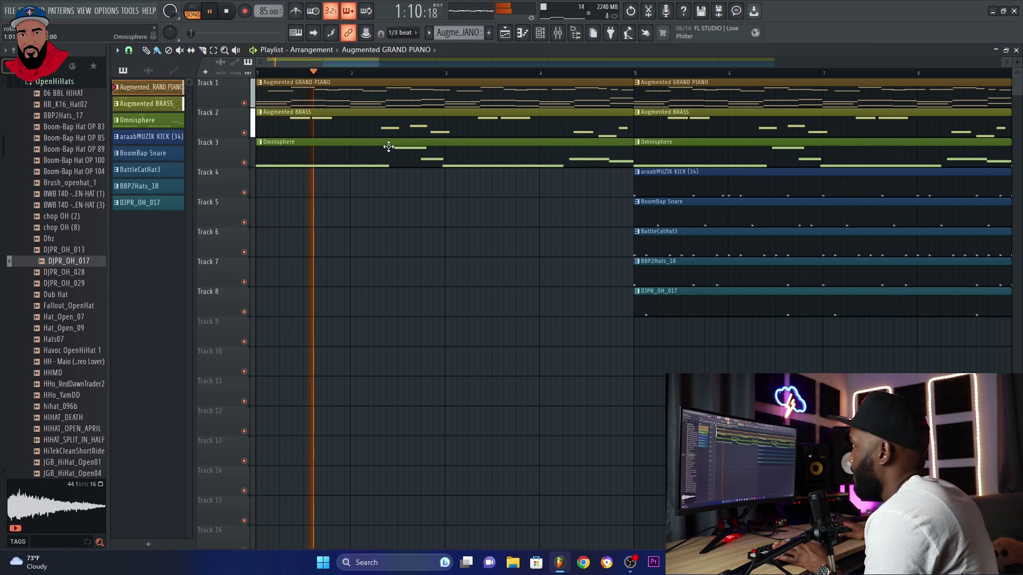
right_click(296, 131)
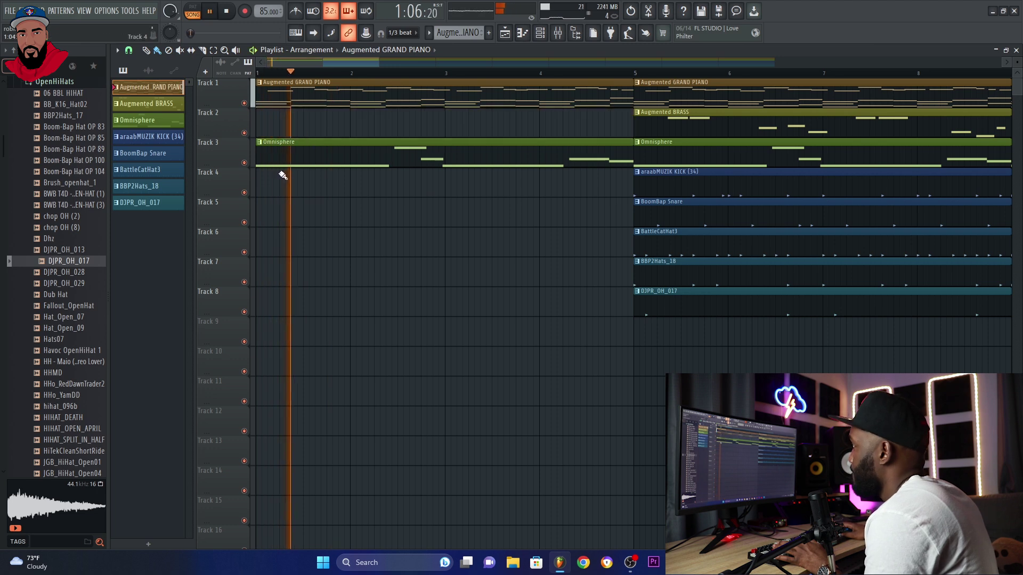
key(space)
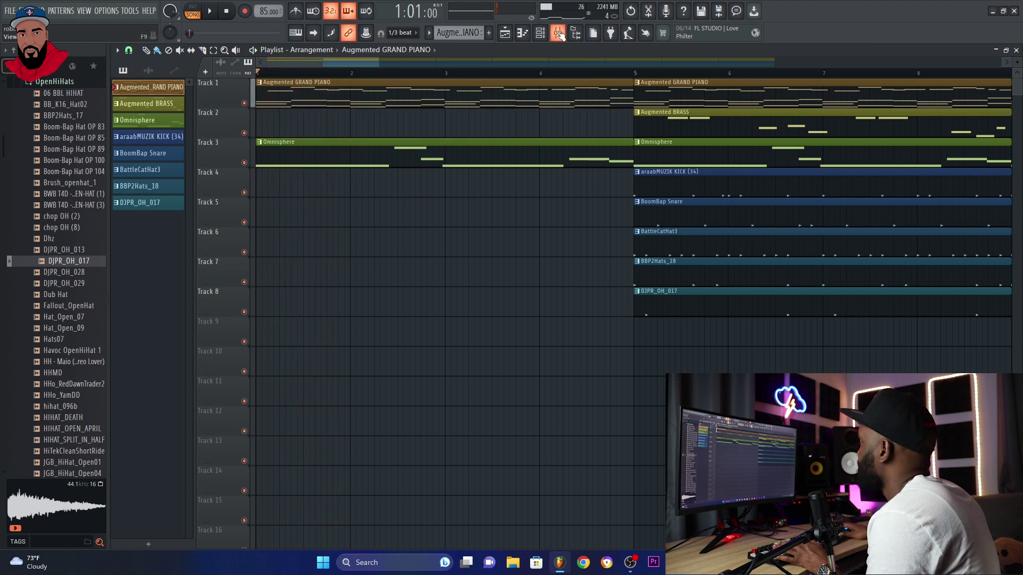
Unmute the Omnisphere channel and play the arrangement from the start in the playlist.
click(558, 33)
click(537, 34)
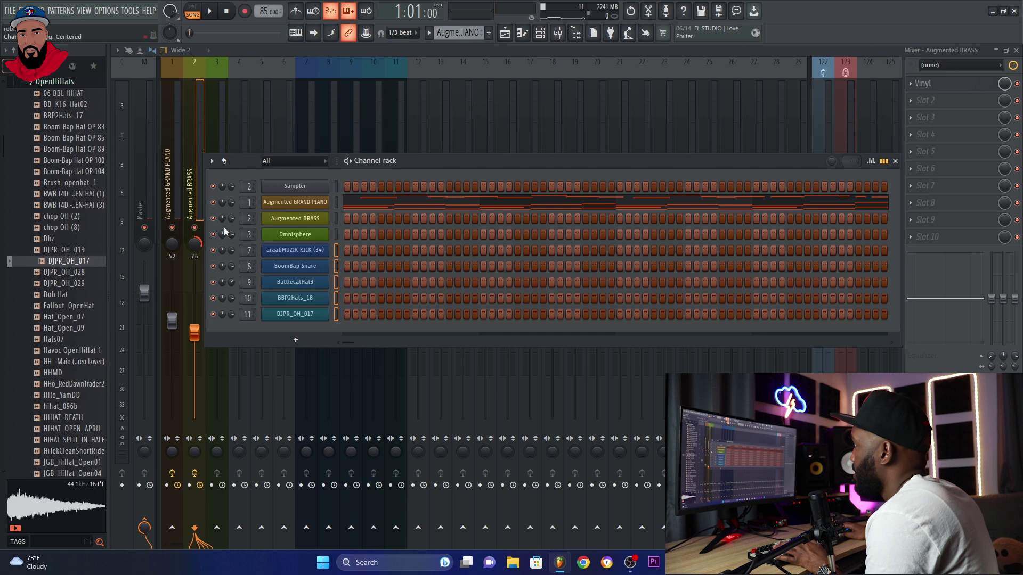
click(505, 32)
key(space)
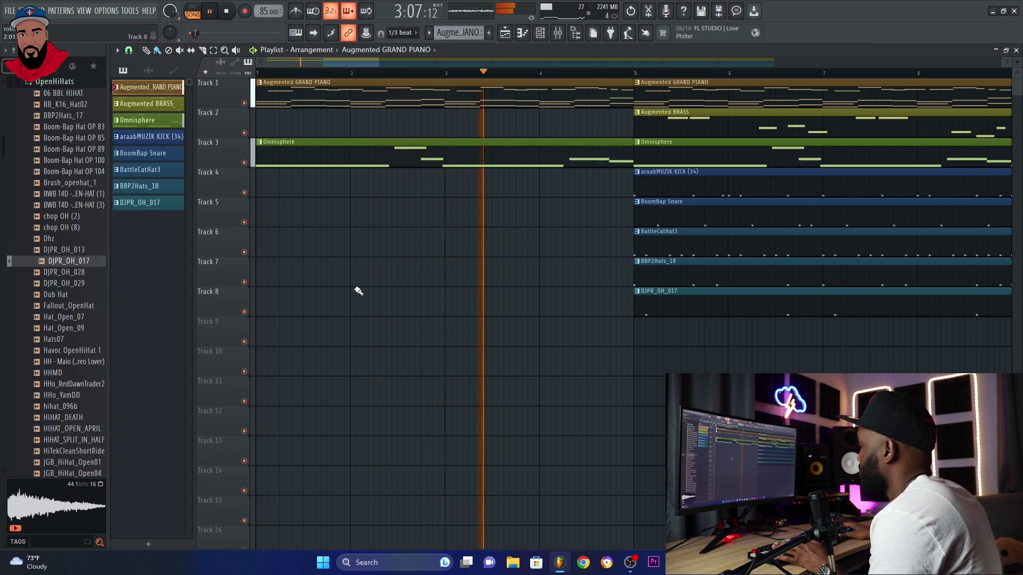
Delete the araabMUZIK KICK (34) clip from bars 5–8 and listen to the section without the kick.
scroll(410, 309, up, 2)
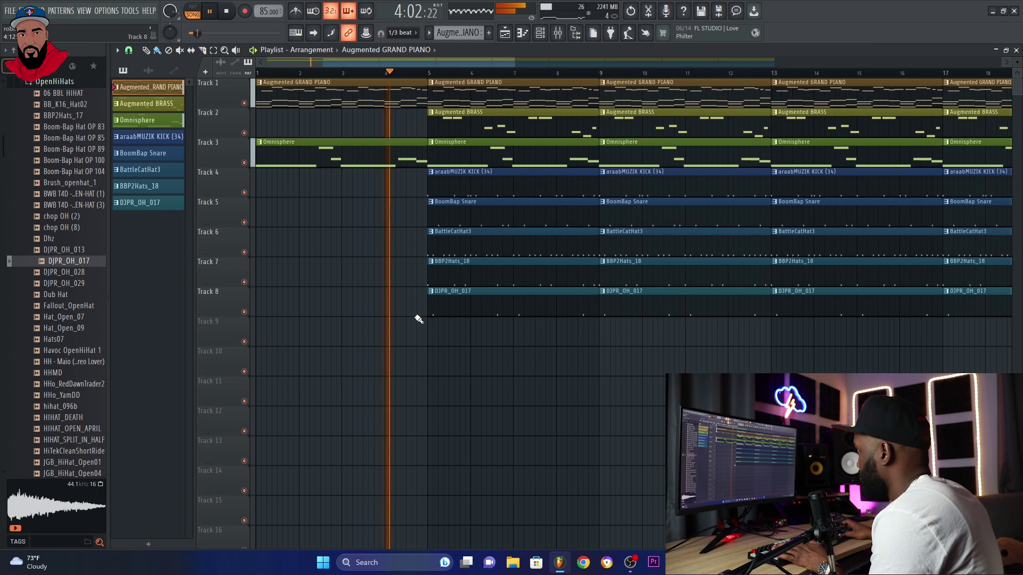
right_click(485, 192)
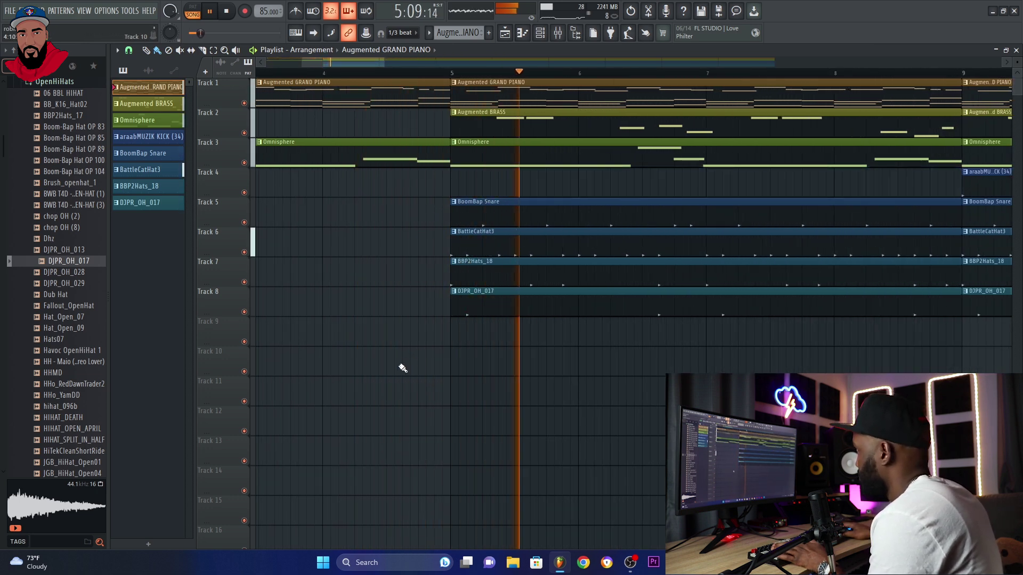
scroll(399, 368, down, 3)
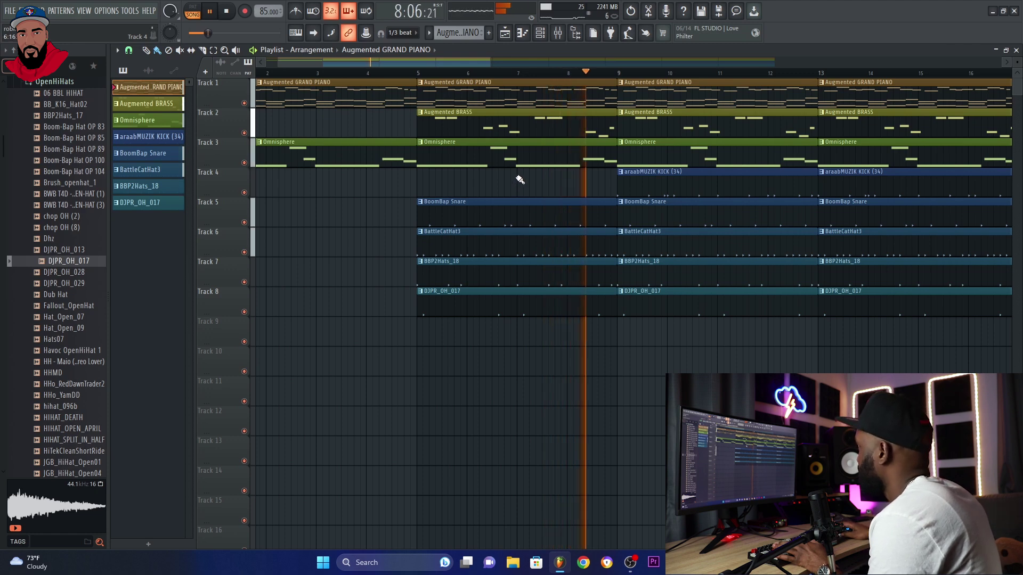
key(space)
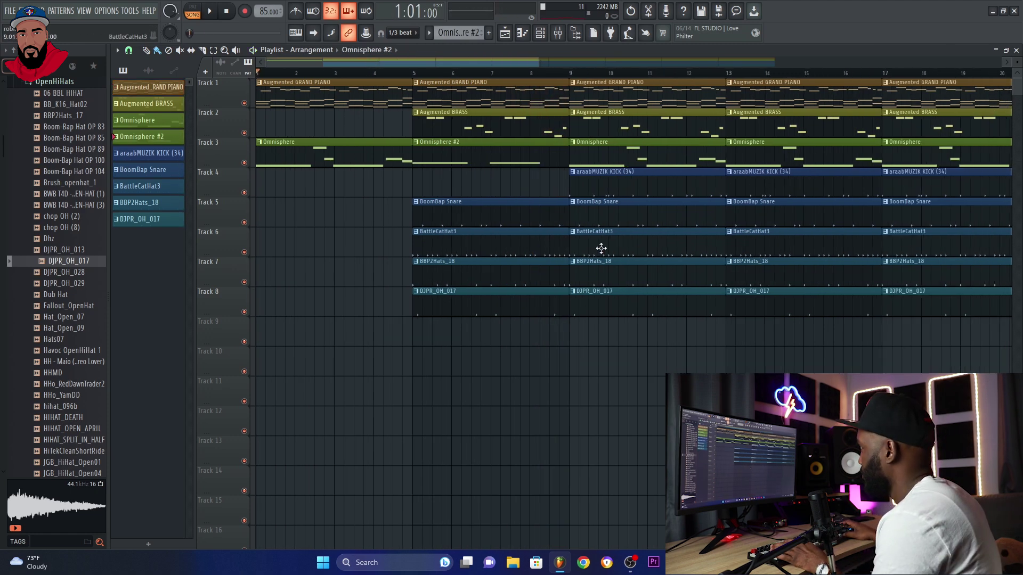
Add the Bass 6 sample from the Basses folder as a new channel and open its piano roll.
scroll(601, 248, right, 5)
scroll(482, 242, left, 5)
scroll(617, 317, down, 2)
scroll(313, 137, up, 2)
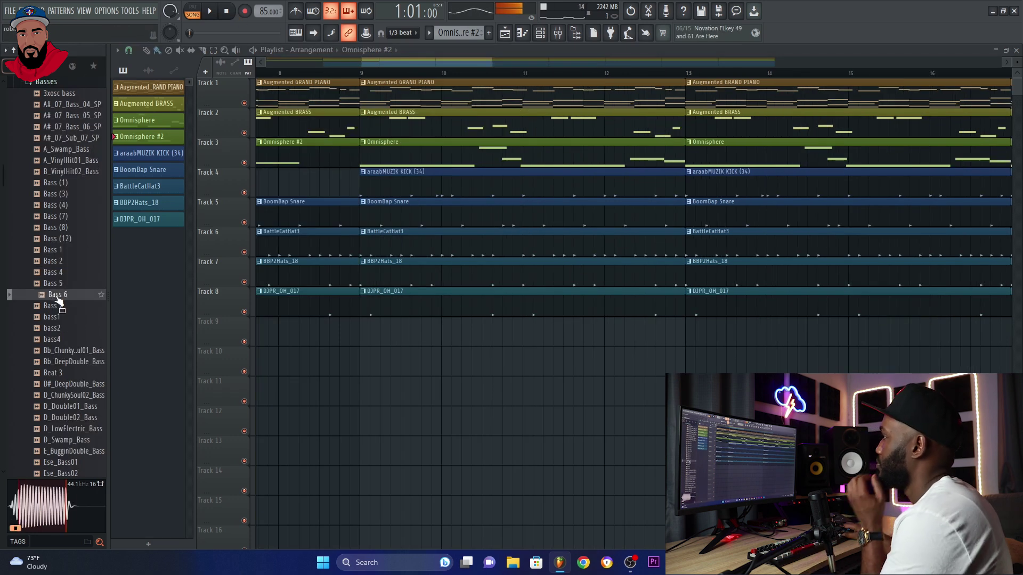
drag(57, 295, 311, 323)
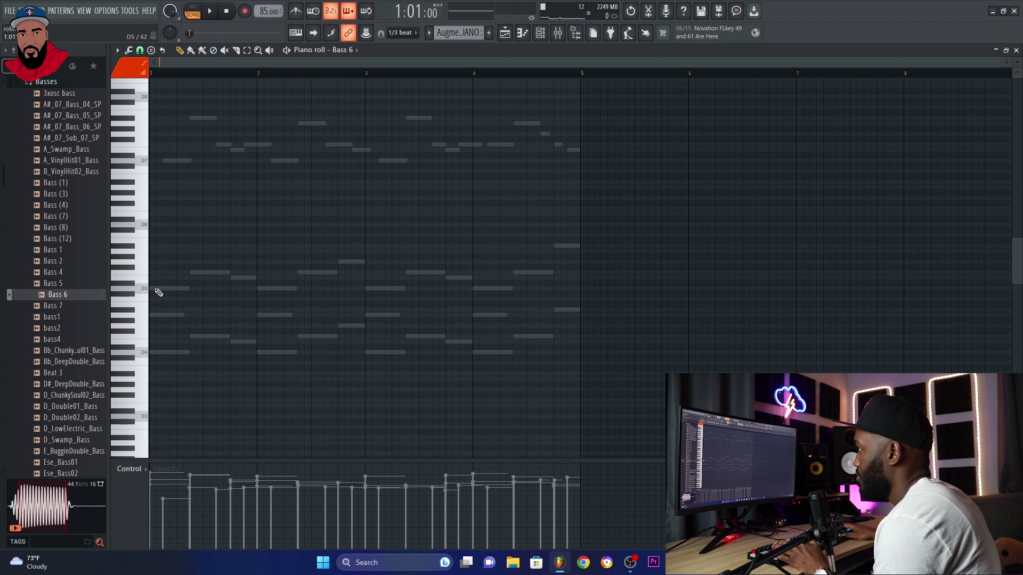
Place a D5 note at the start of bar 1 for Bass 6 and shorten it.
click(157, 290)
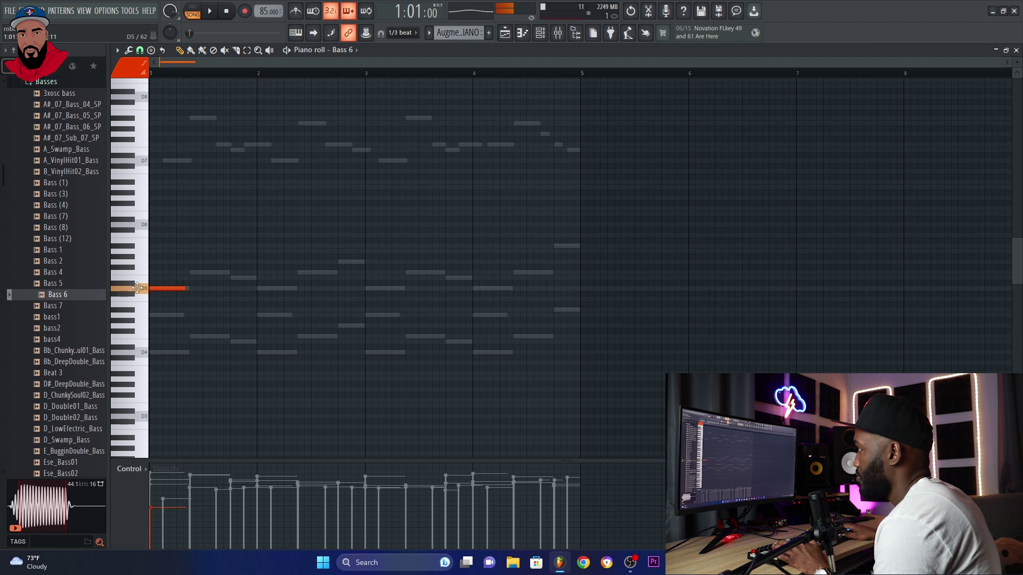
scroll(266, 272, up, 2)
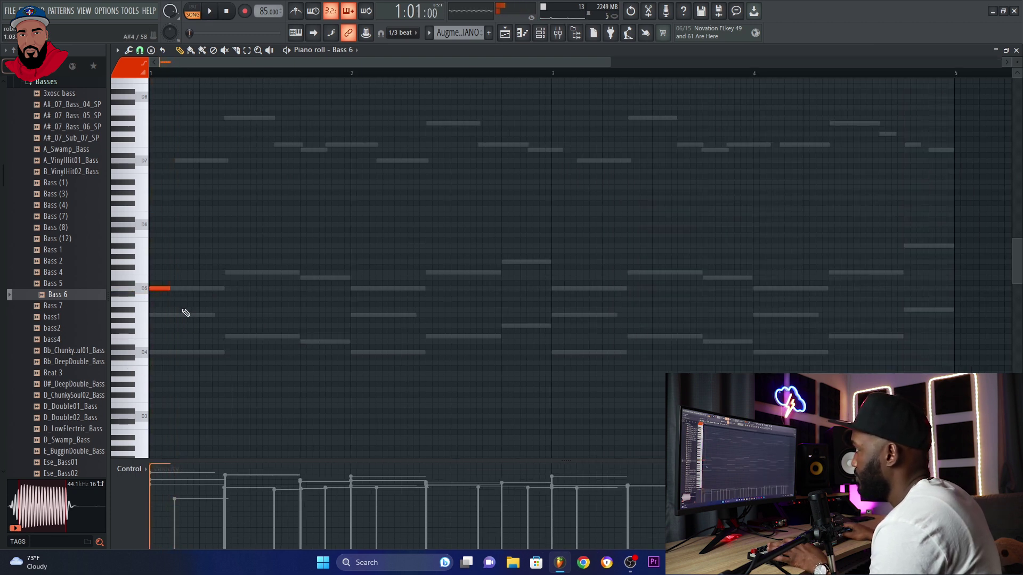
scroll(218, 298, up, 3)
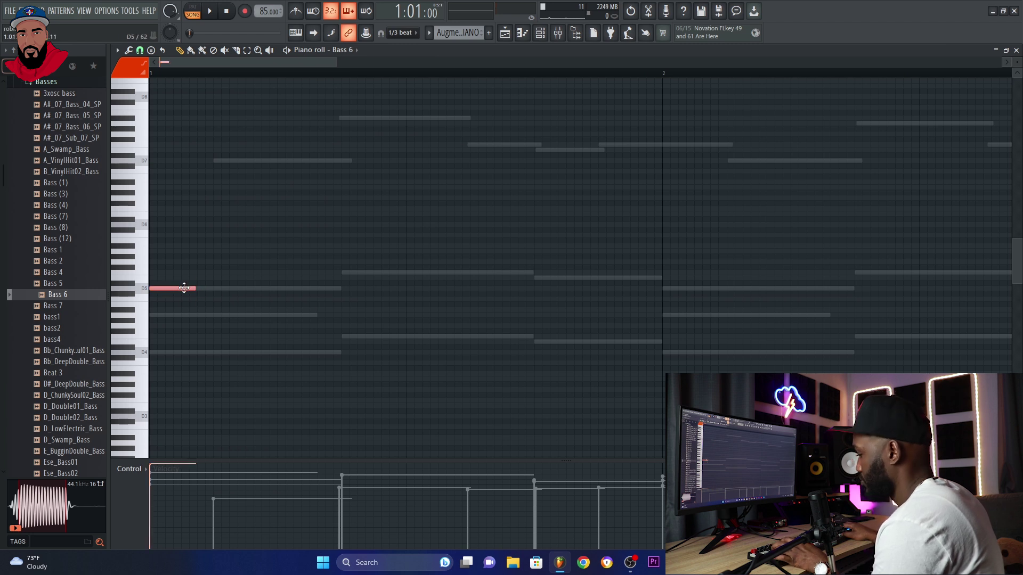
Add two more D5 notes for Bass 6 on steps 3 and 11 of bar 1, checking the rhythm in playback.
click(213, 289)
scroll(232, 295, down, 2)
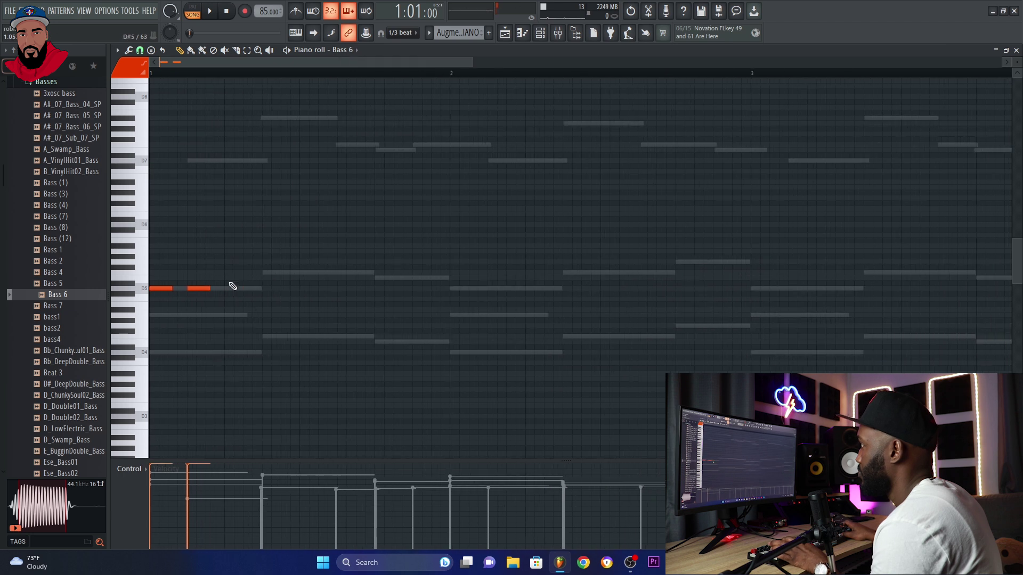
key(space)
key(space)
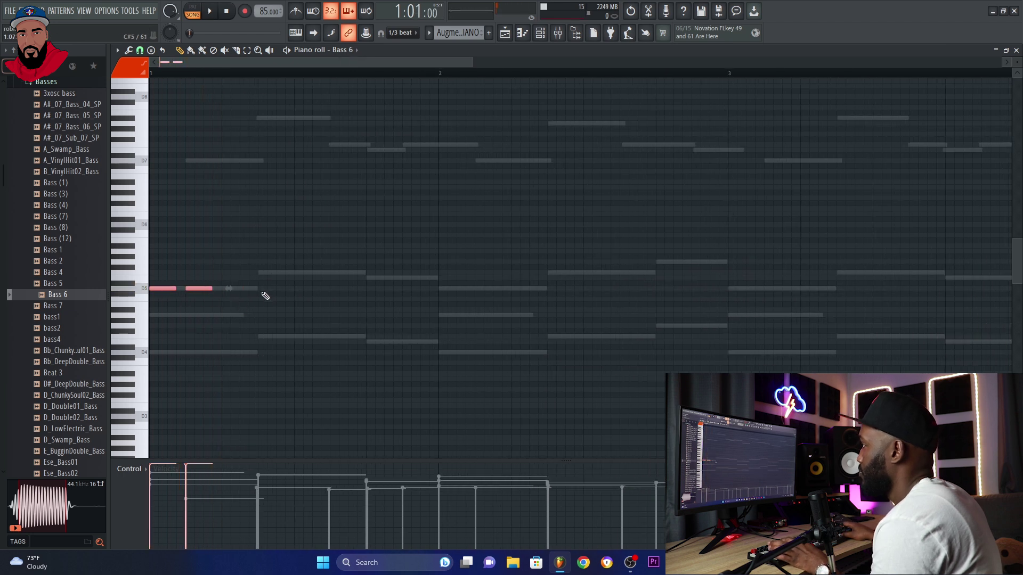
key(space)
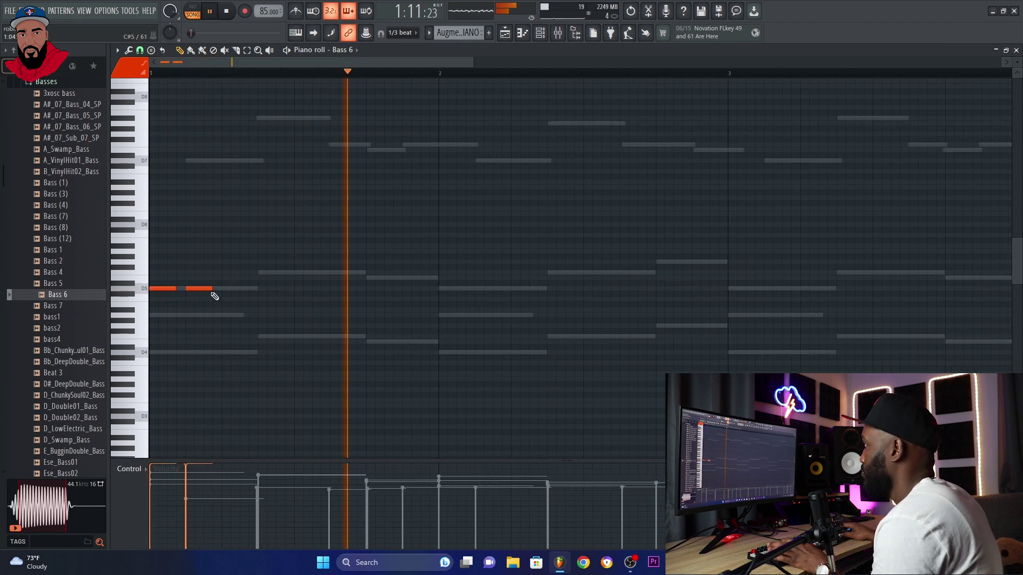
click(341, 288)
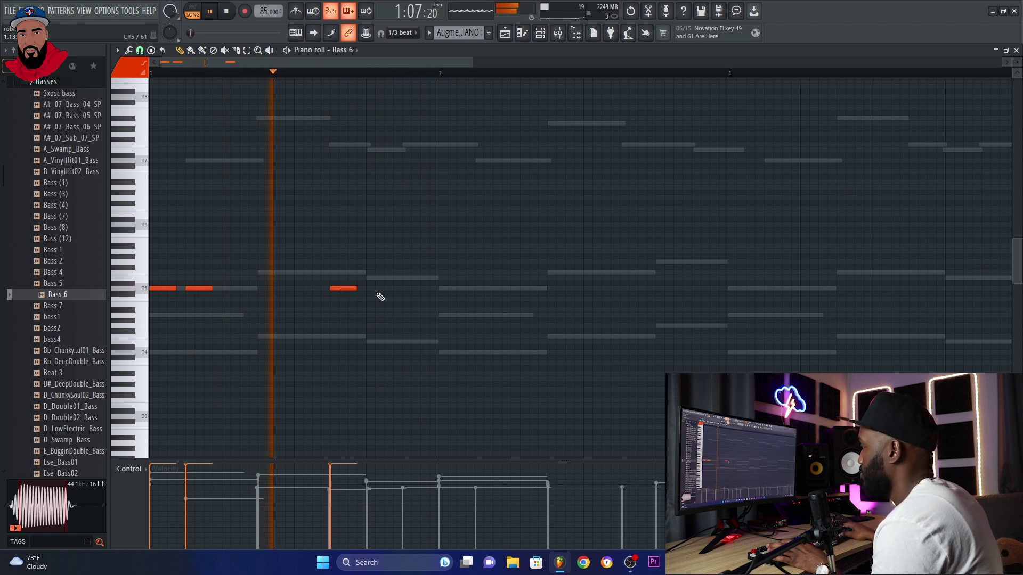
key(space)
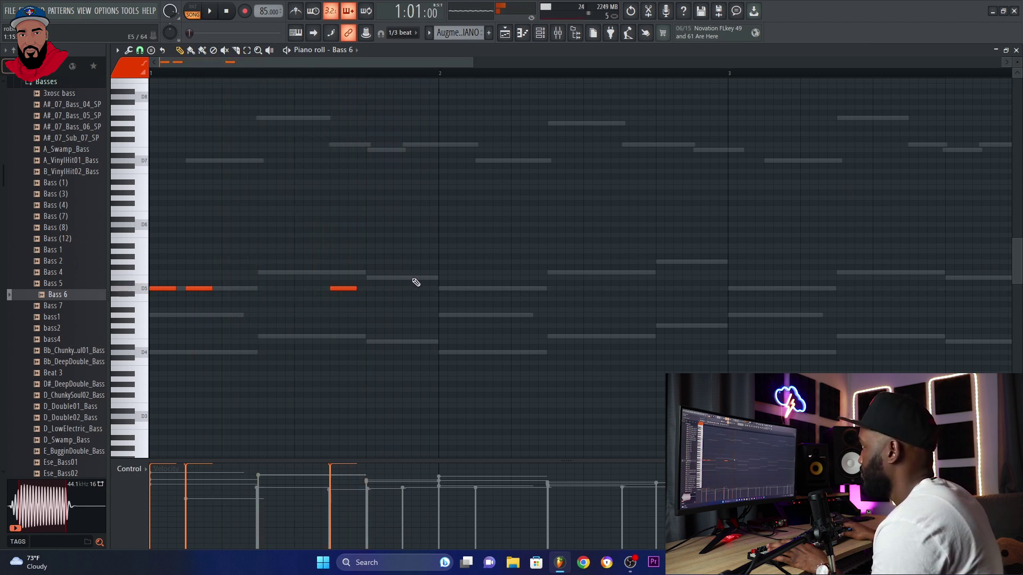
Place an E5 note on step 15 of bar 1 and D5 notes on steps 1 and 3 of bar 2, then audition them.
key(space)
click(452, 288)
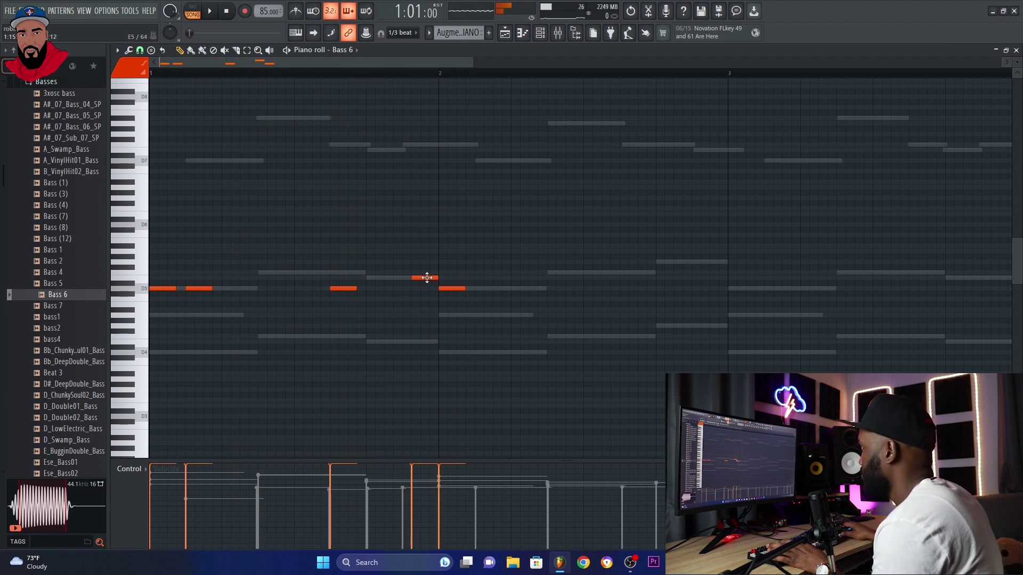
drag(424, 277, 415, 276)
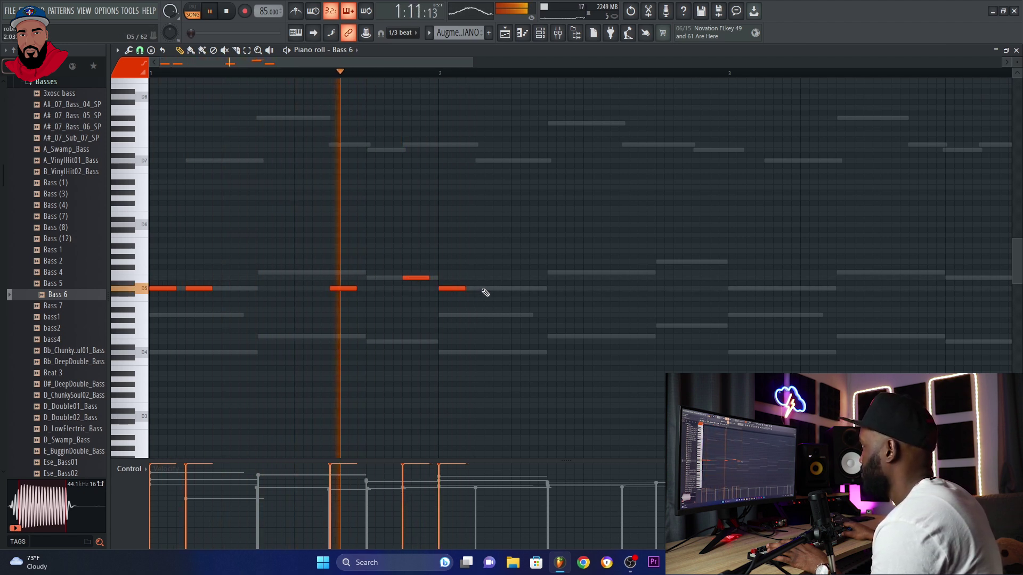
click(481, 289)
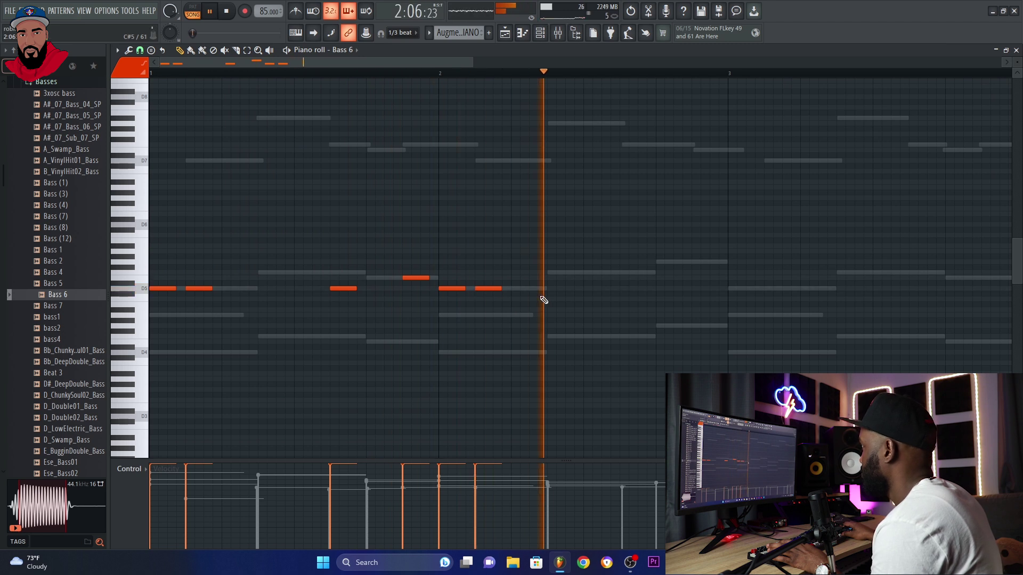
key(space)
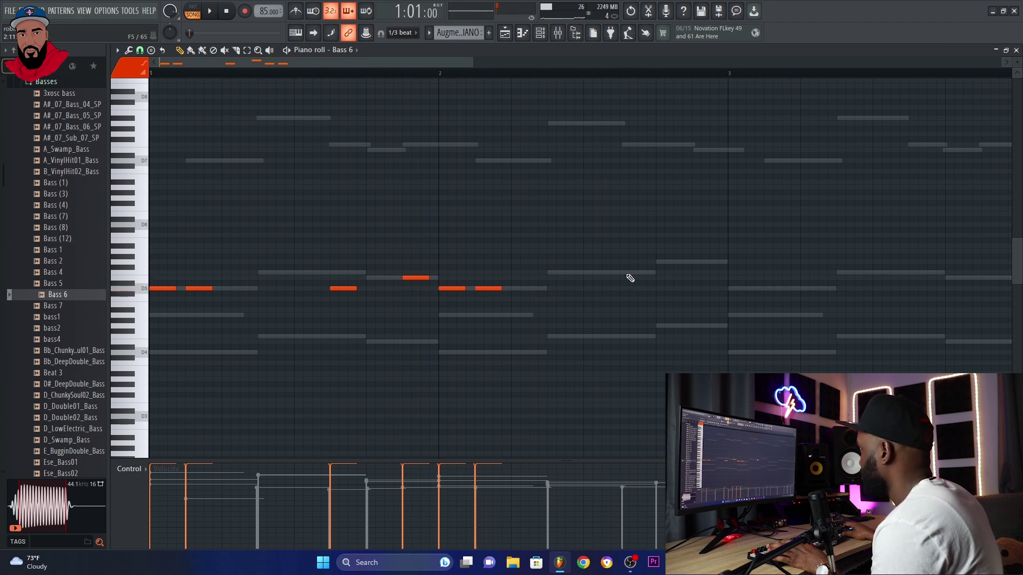
Play the playlist arrangement to hear the lead-in to the BASS clip at bar 9.
key(F5)
key(space)
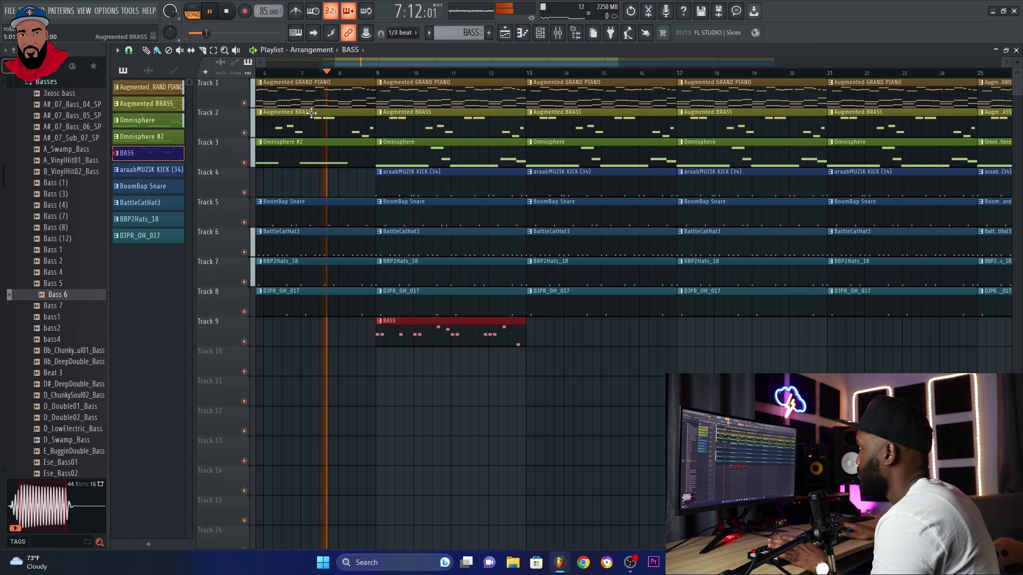
scroll(357, 384, down, 3)
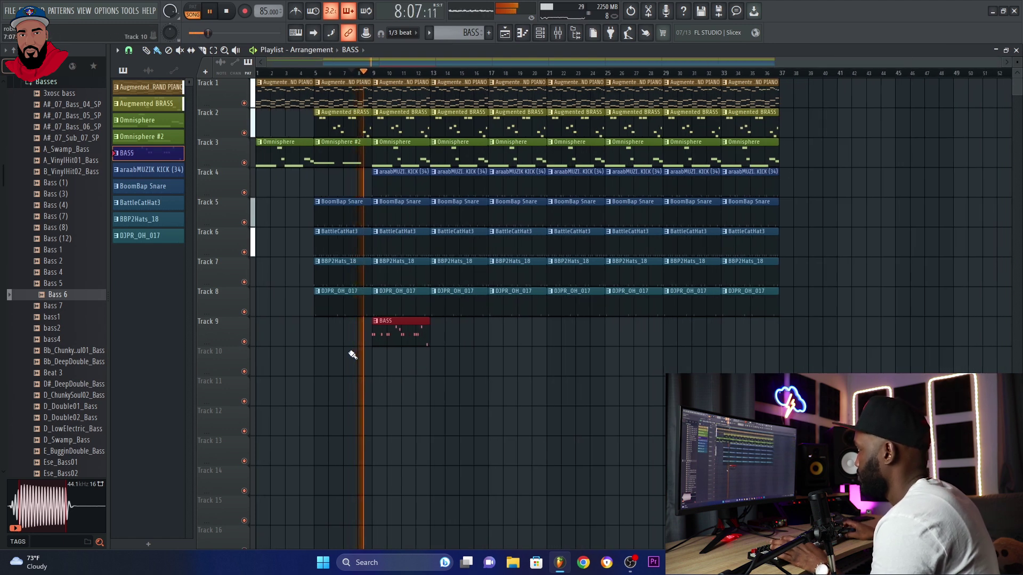
scroll(362, 379, up, 3)
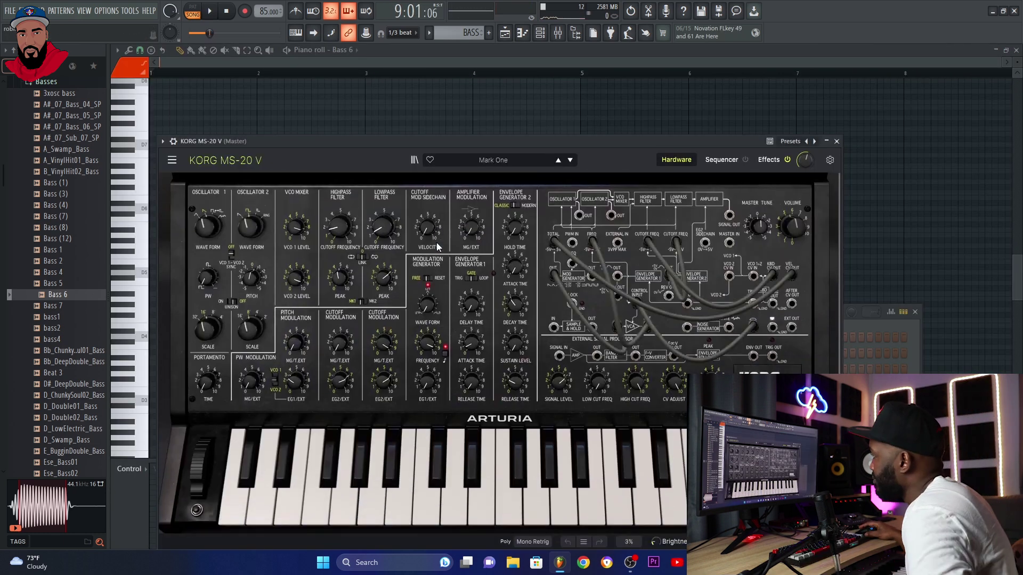
Audition KORG MS-20 V bass presets from Acid Foundation onward and load Chunk 808.
click(506, 161)
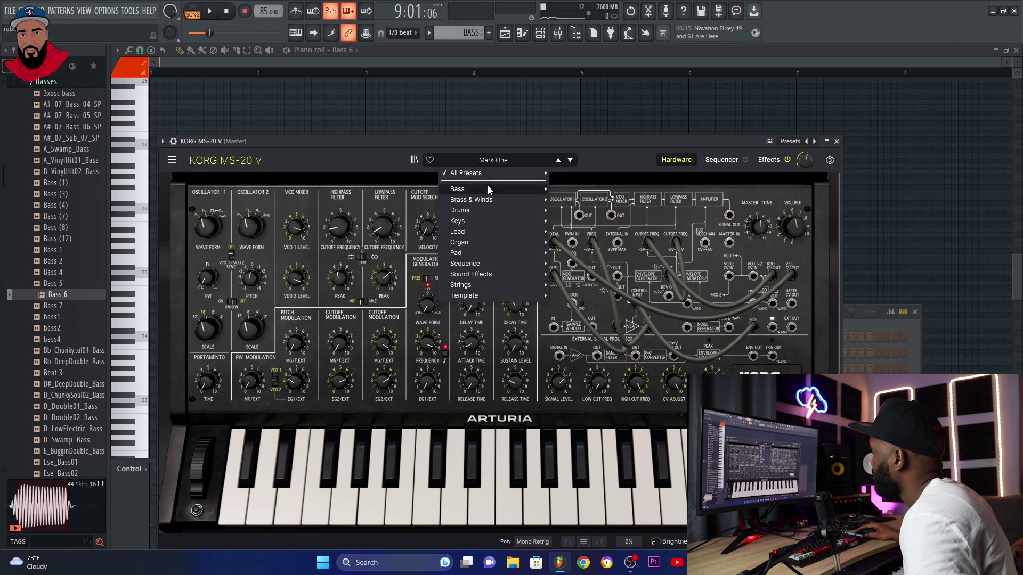
mouse_move(489, 187)
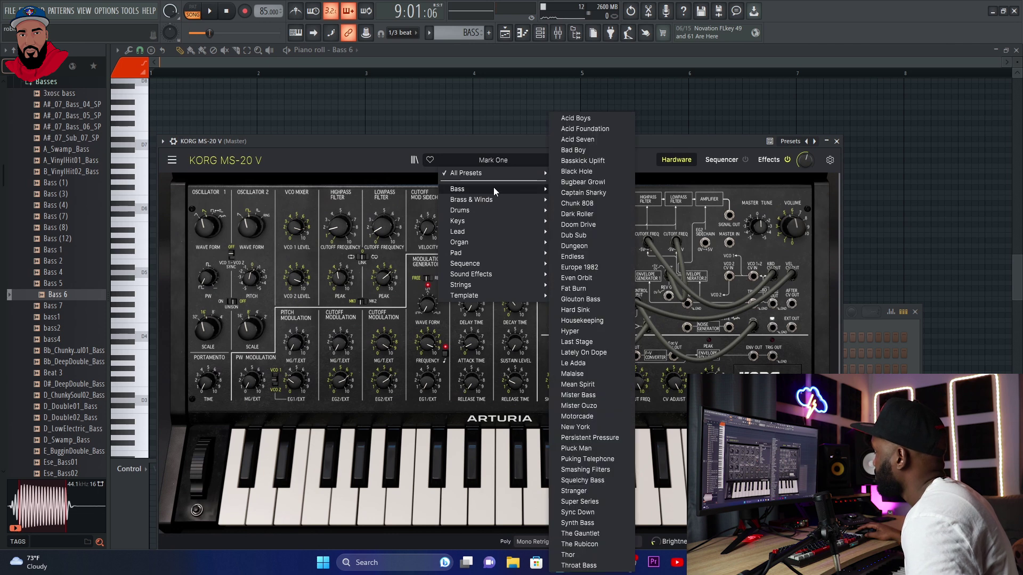
click(586, 129)
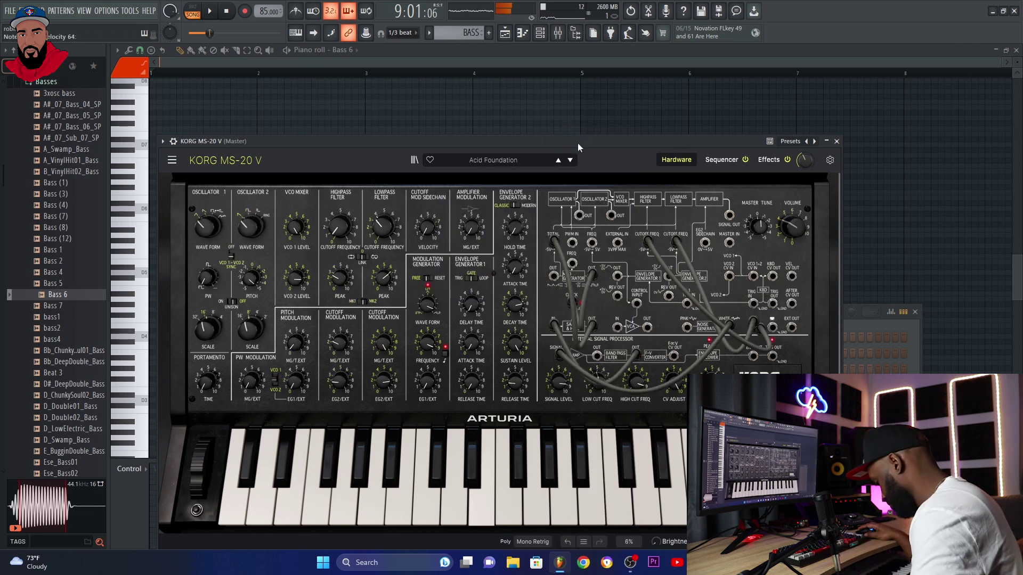
click(570, 160)
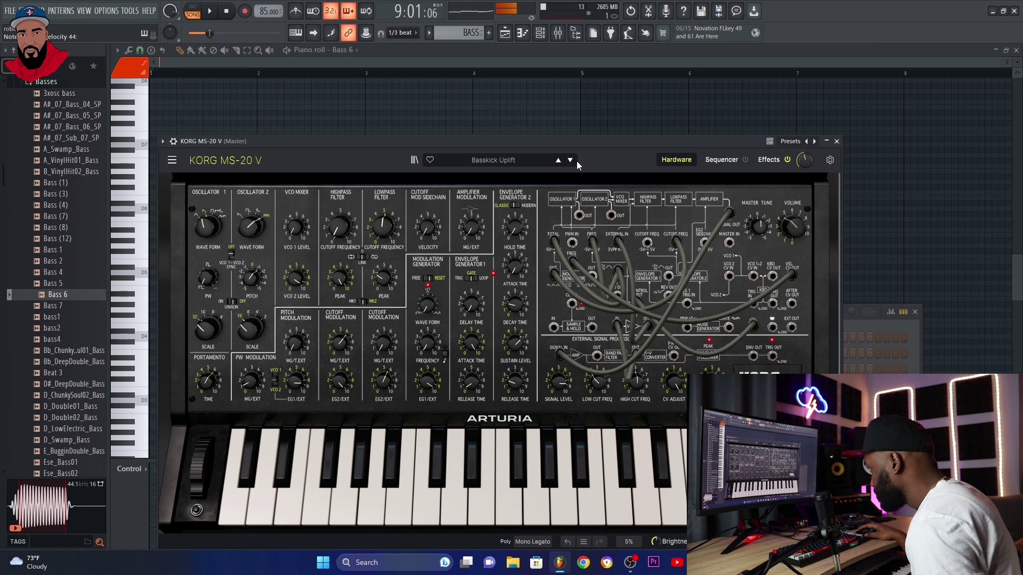
click(570, 160)
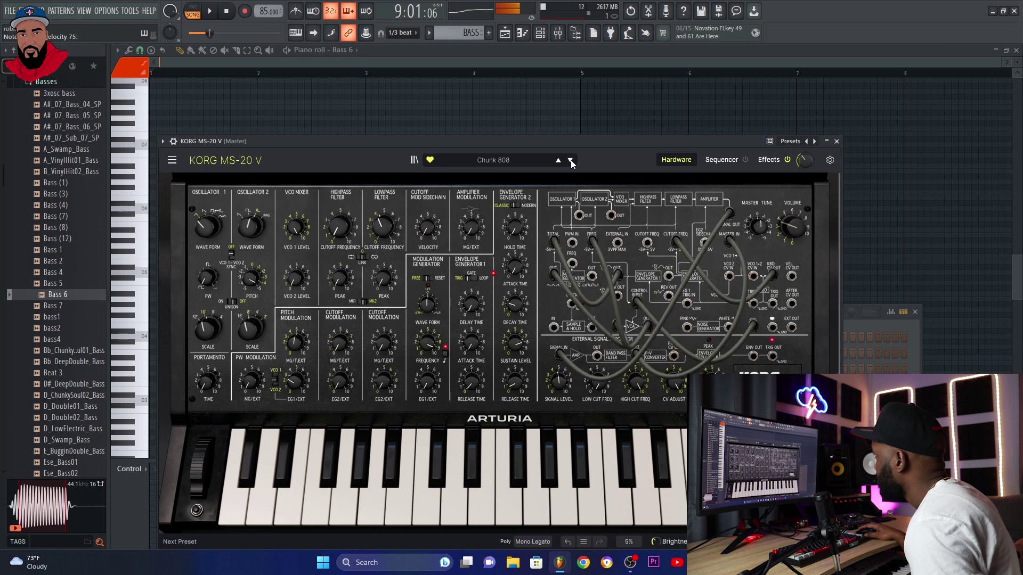
Inspect the Bass 6 channel's sampler settings, then close them and return to the channel rack.
key(F5)
drag(534, 134, 518, 155)
key(F6)
drag(411, 316, 394, 207)
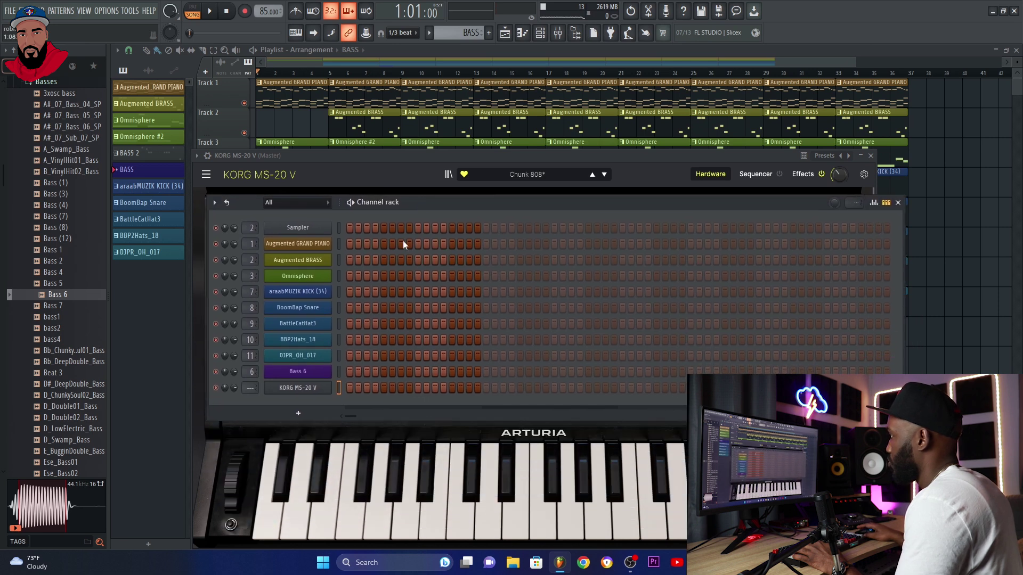
click(323, 374)
click(158, 147)
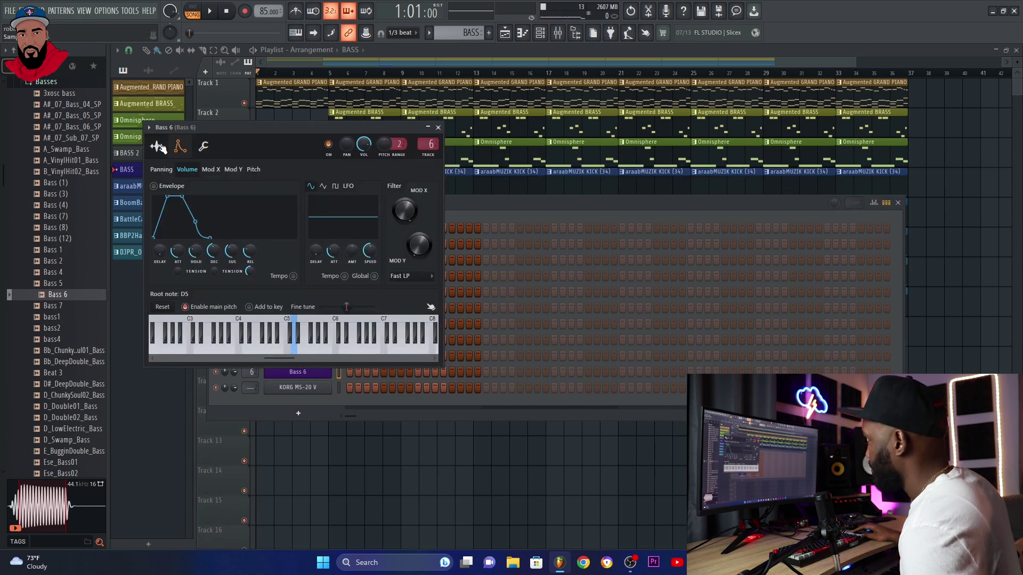
click(159, 147)
click(438, 127)
drag(492, 201, 516, 227)
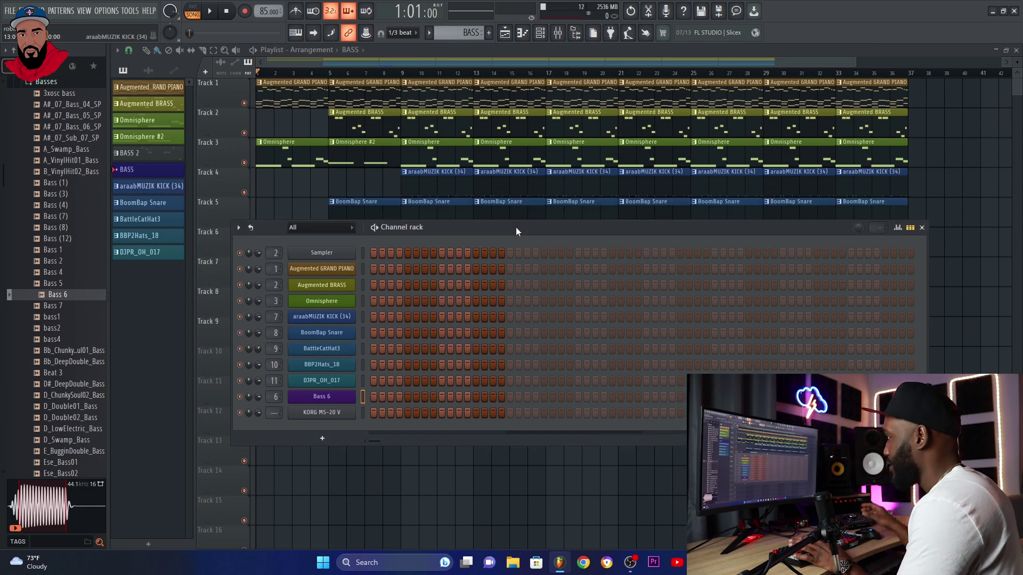
Try out the Chunk 808 sound in KORG MS-20 V and record a bass line into the BASS clip from bar 9.
click(331, 415)
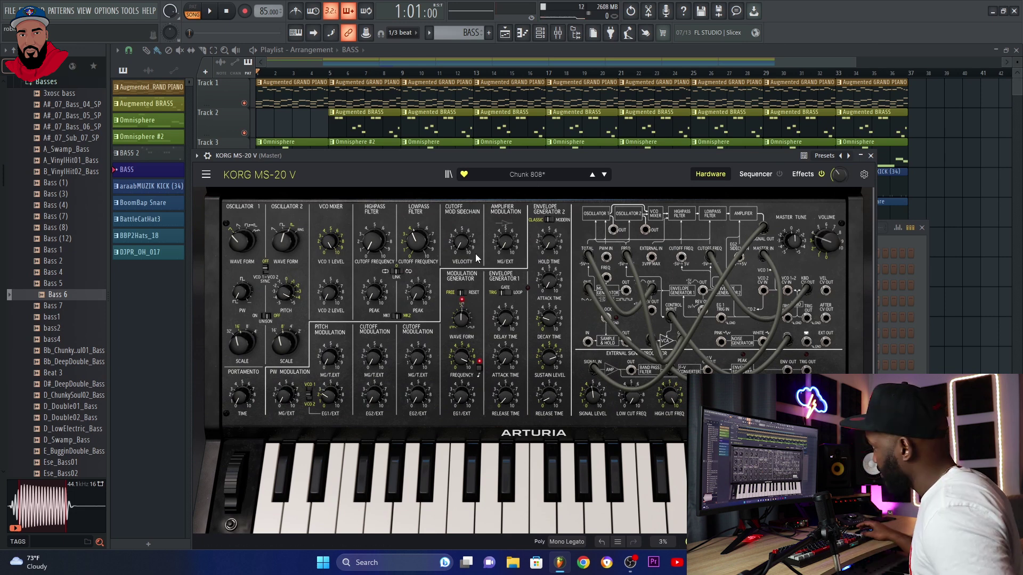
drag(516, 155, 497, 140)
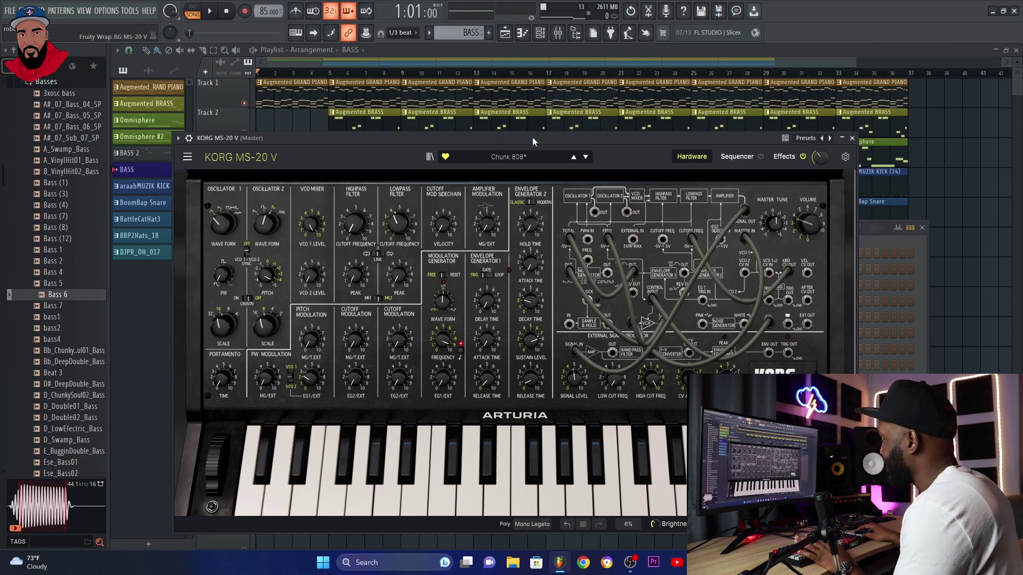
drag(533, 136, 525, 127)
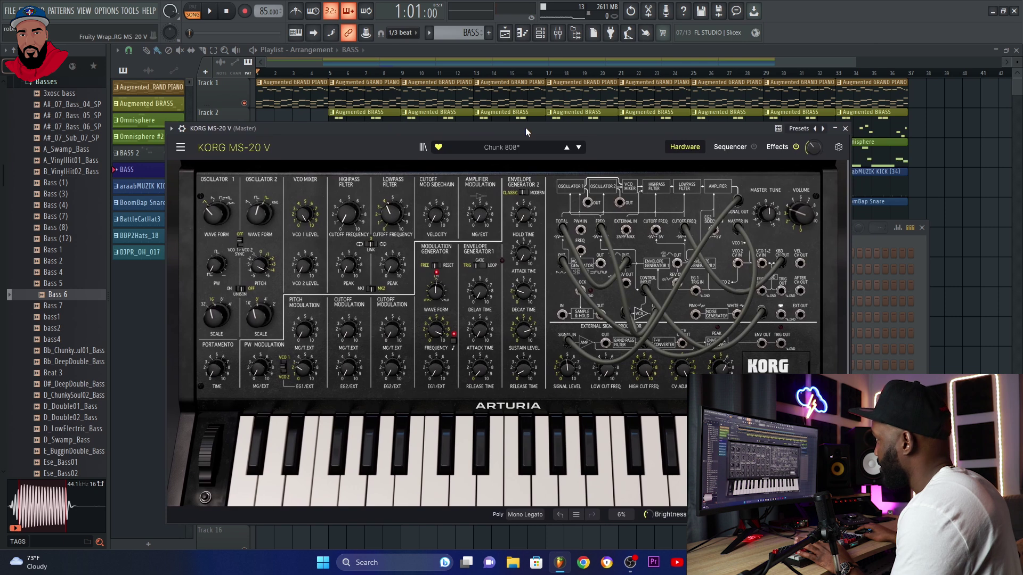
click(515, 50)
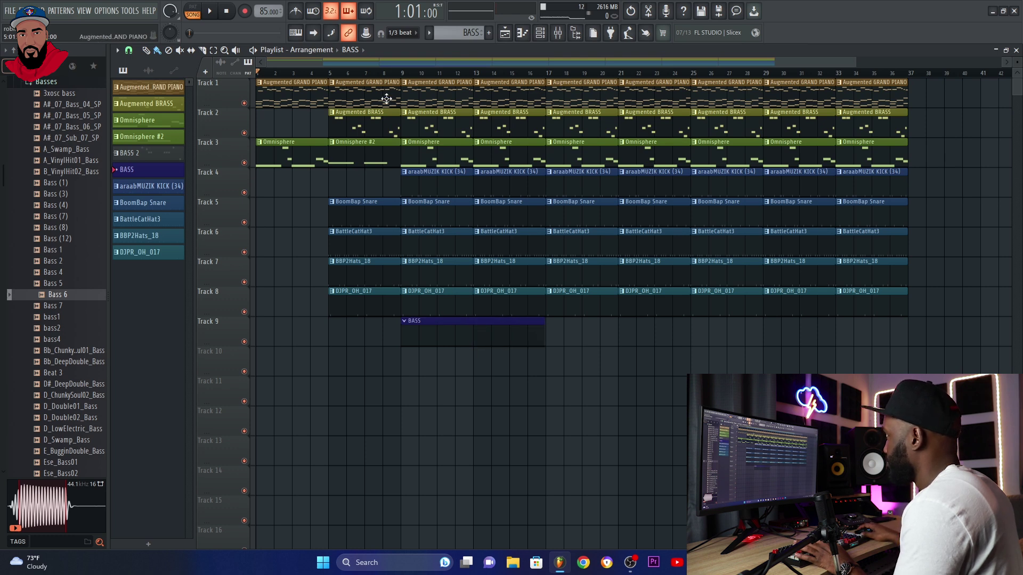
scroll(389, 82, up, 3)
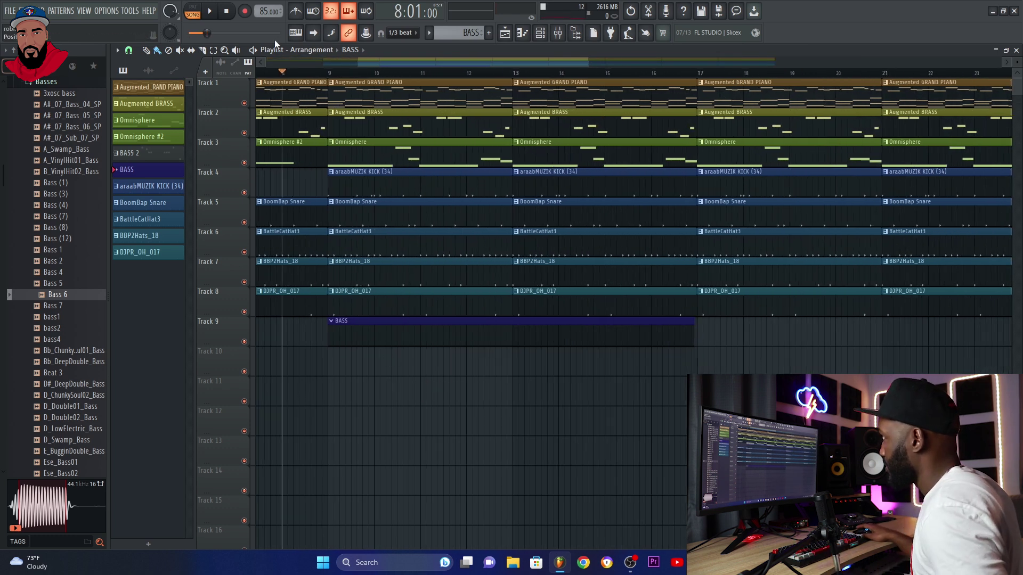
click(209, 12)
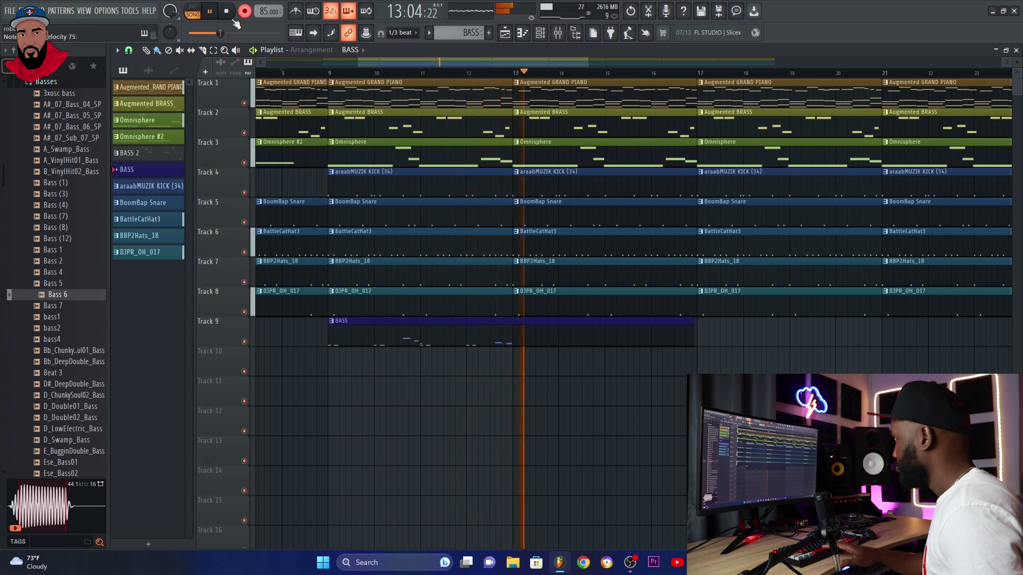
key(space)
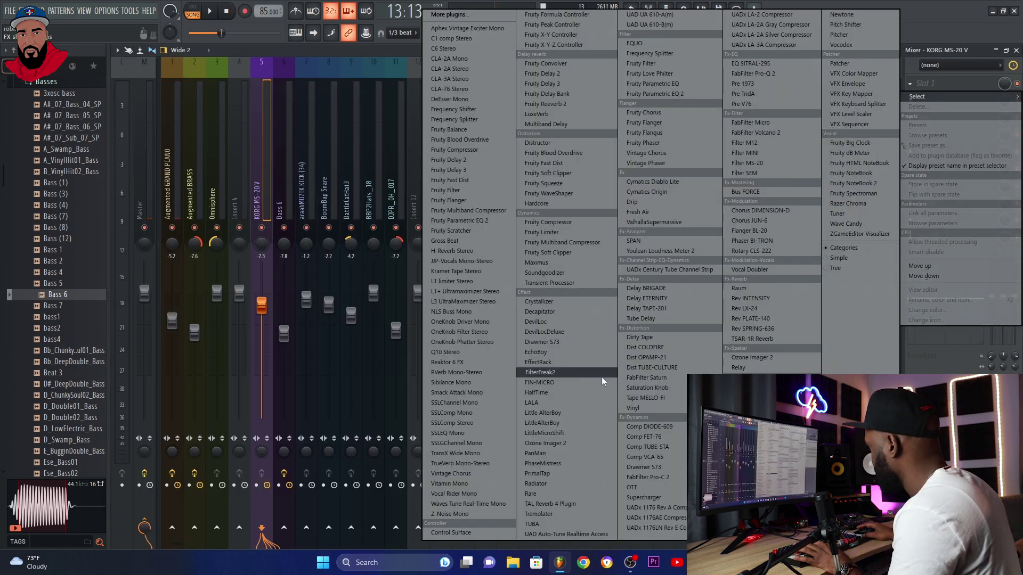
Add Saturation Knob to the first effect slot of the KORG MS-20 V mixer track and audition it.
click(646, 388)
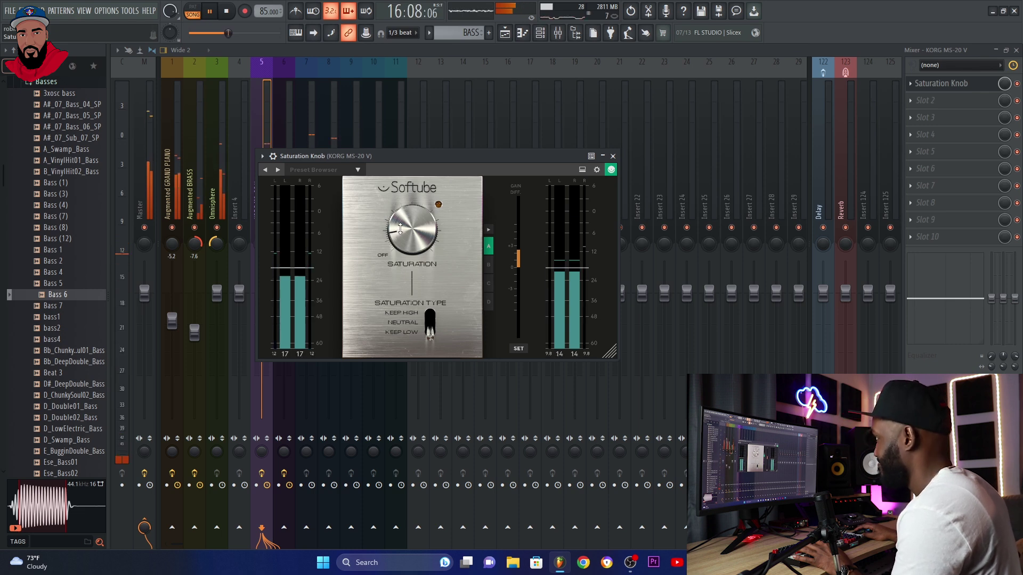
click(613, 156)
key(space)
Create a new pattern and place its clip on Track 10 across bars 5–8 of the playlist.
key(F5)
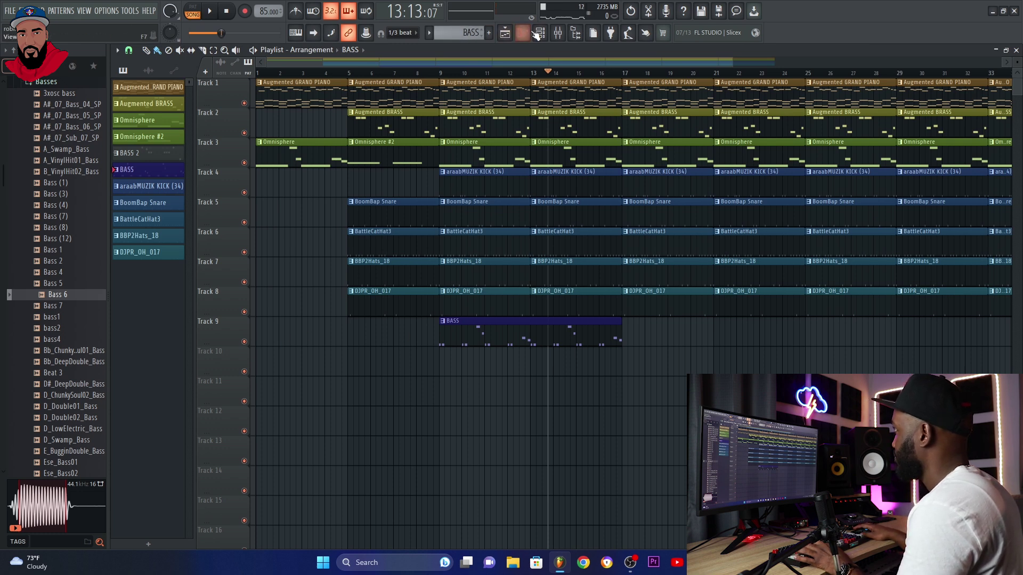
key(F4)
click(322, 184)
scroll(223, 351, up, 3)
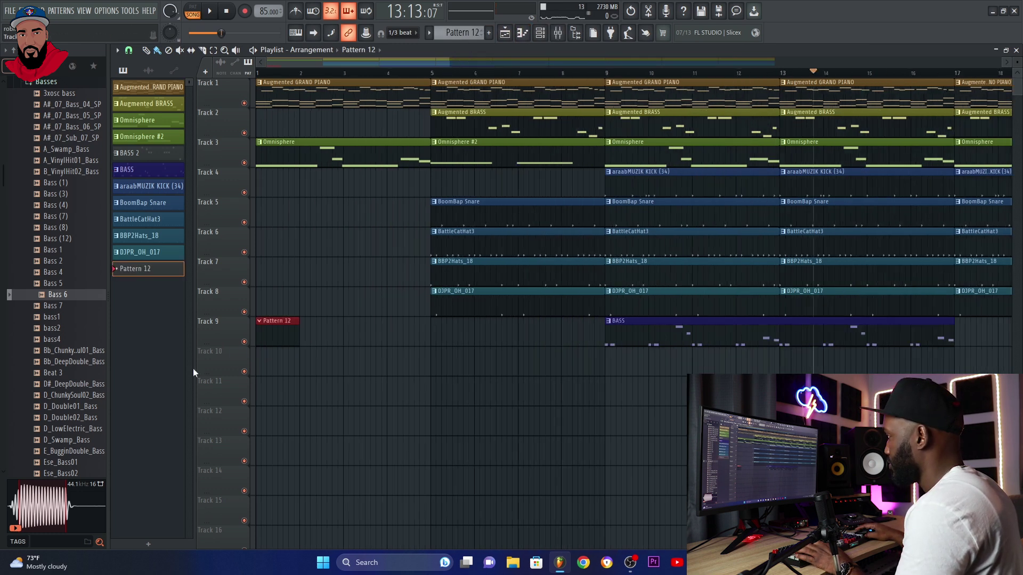
key(space)
drag(314, 330, 697, 368)
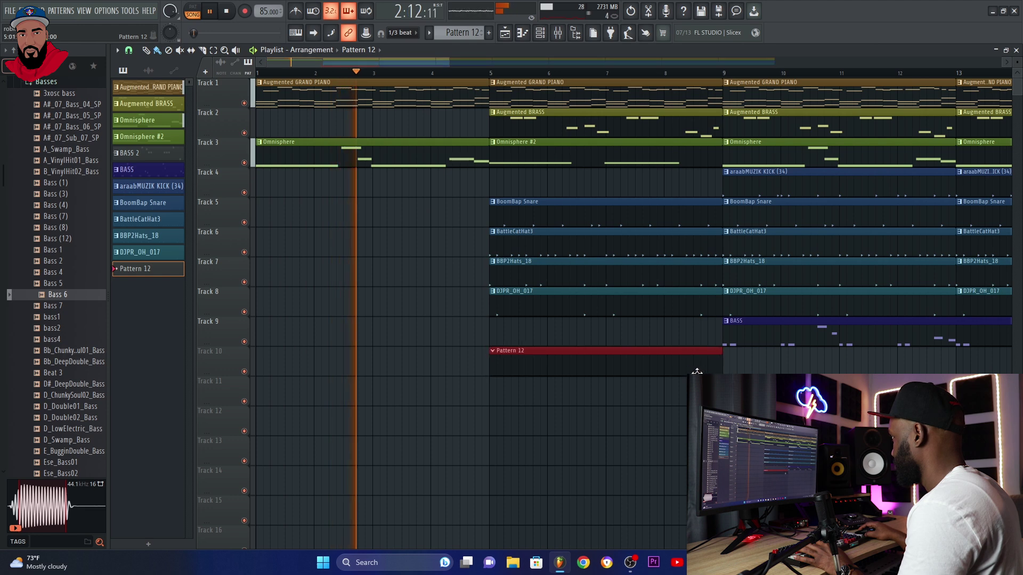
Record sustained KORG MS-20 V bass notes into Pattern 12 over bars 5–8.
double_click(536, 367)
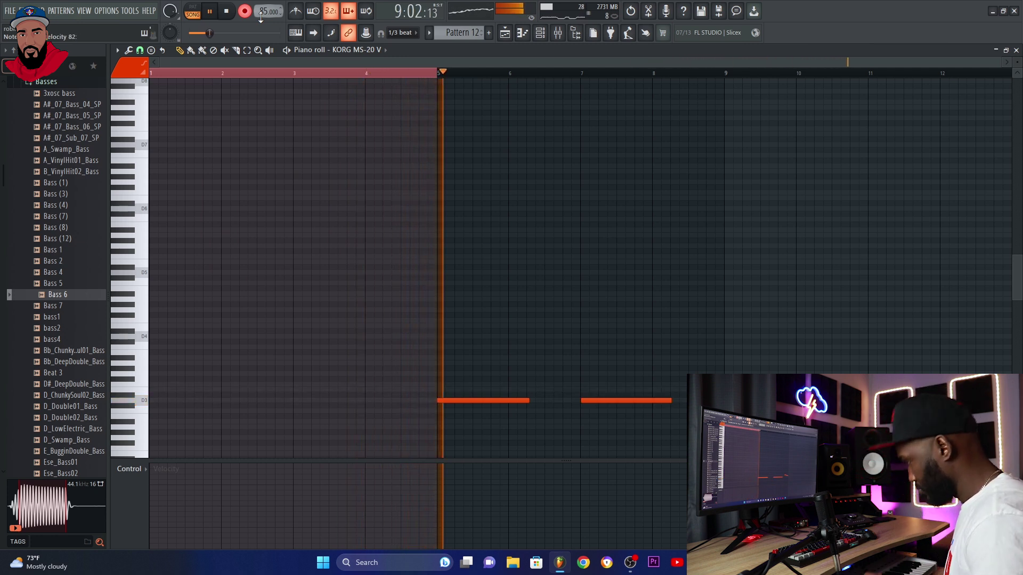
key(space)
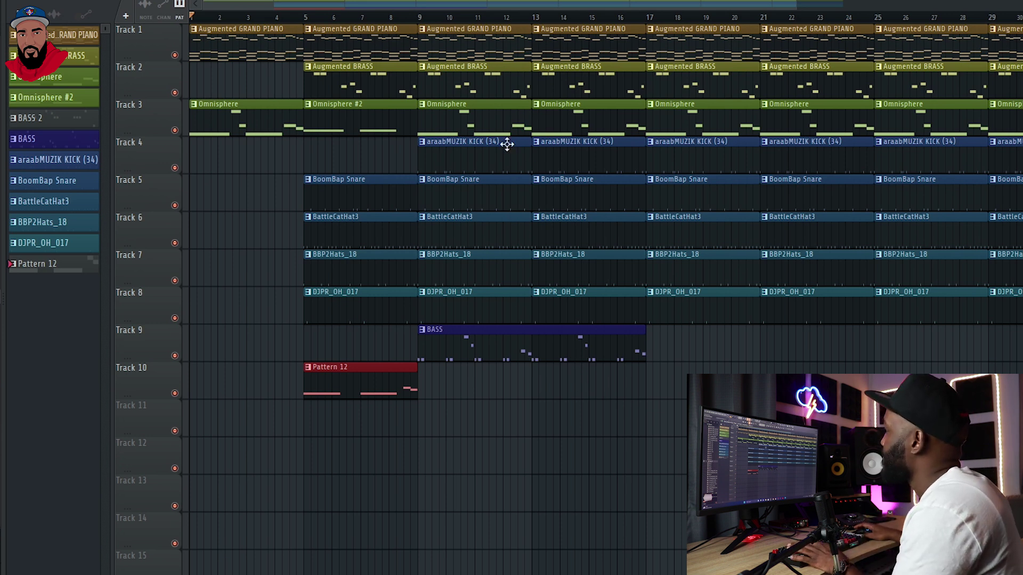
Insert Fruity Soft Clipper in the first effect slot of the araabMUZIK KICK (34) mixer track.
key(F9)
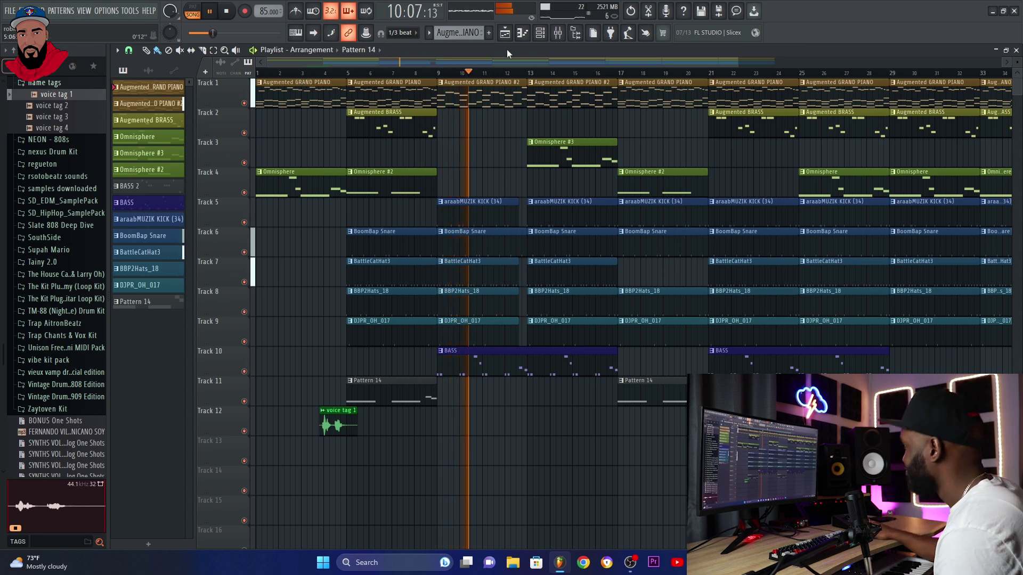
click(558, 33)
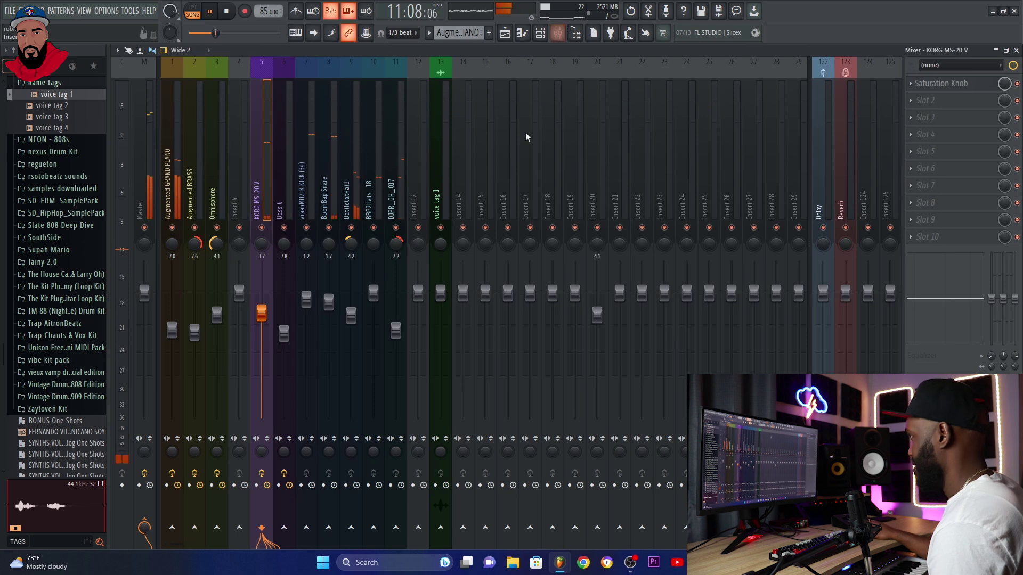
click(312, 207)
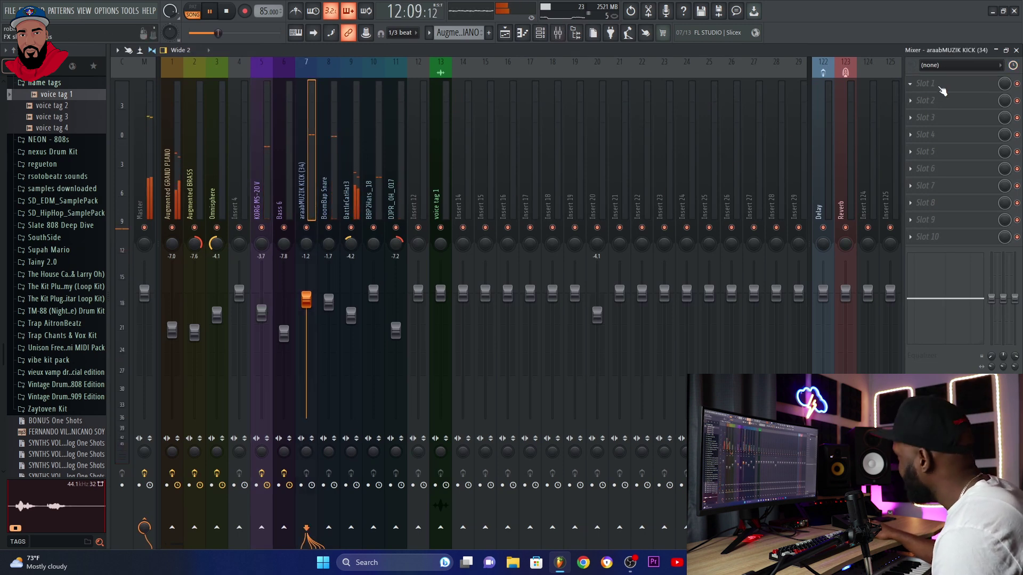
click(942, 90)
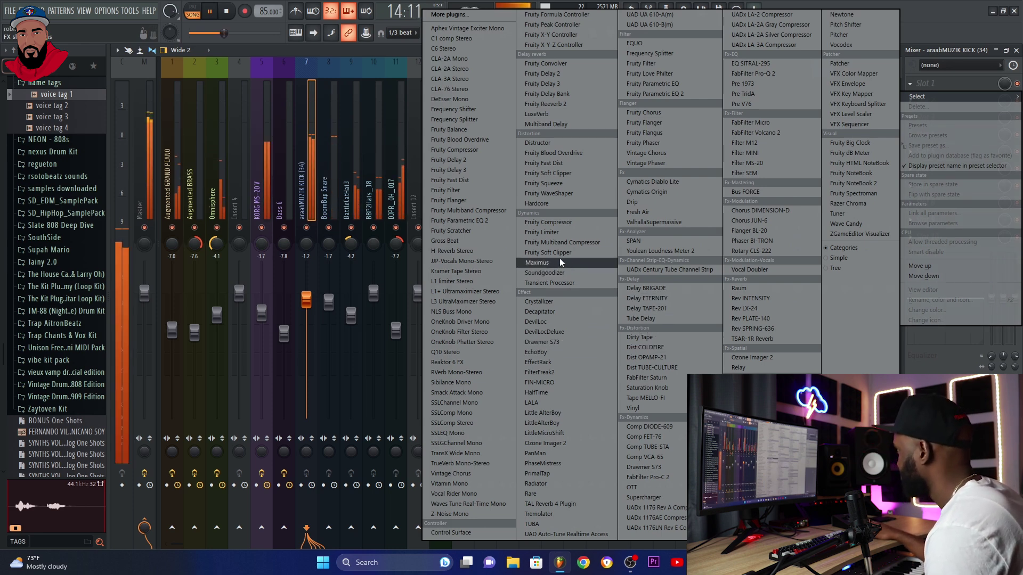
click(557, 174)
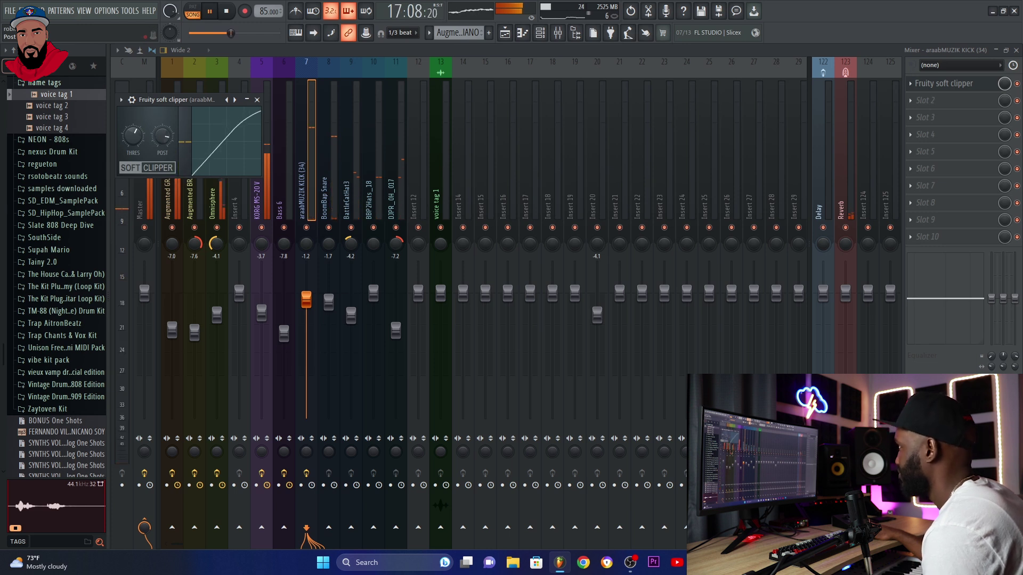
click(256, 99)
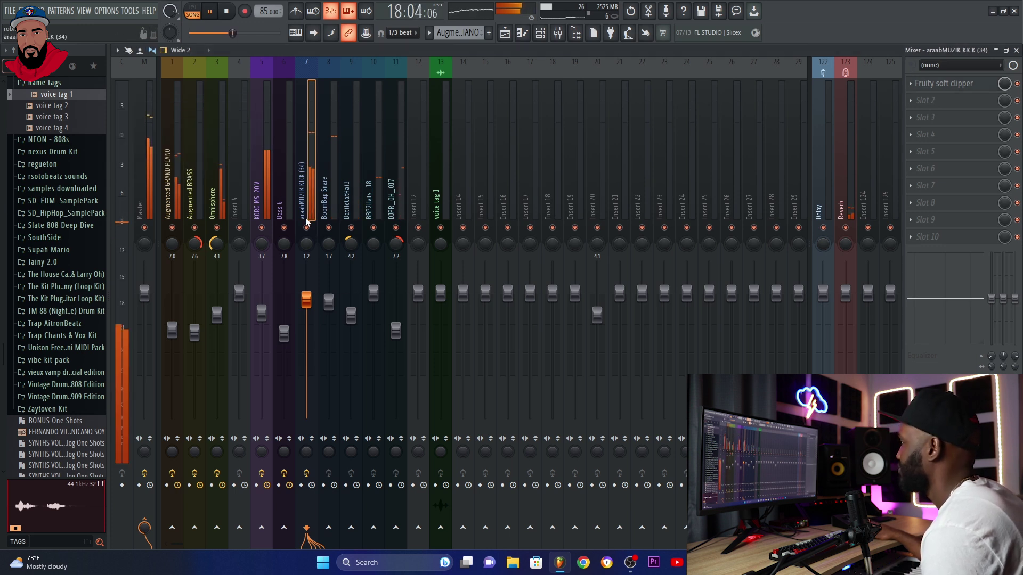